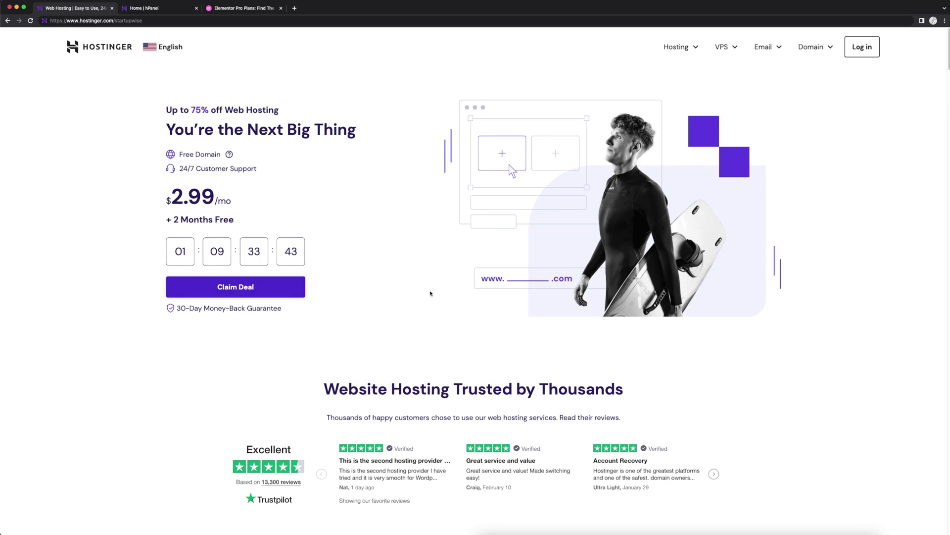
# Claim the web hosting deal and add the Premium Web Hosting plan to the cart.
pyautogui.click(243, 287)
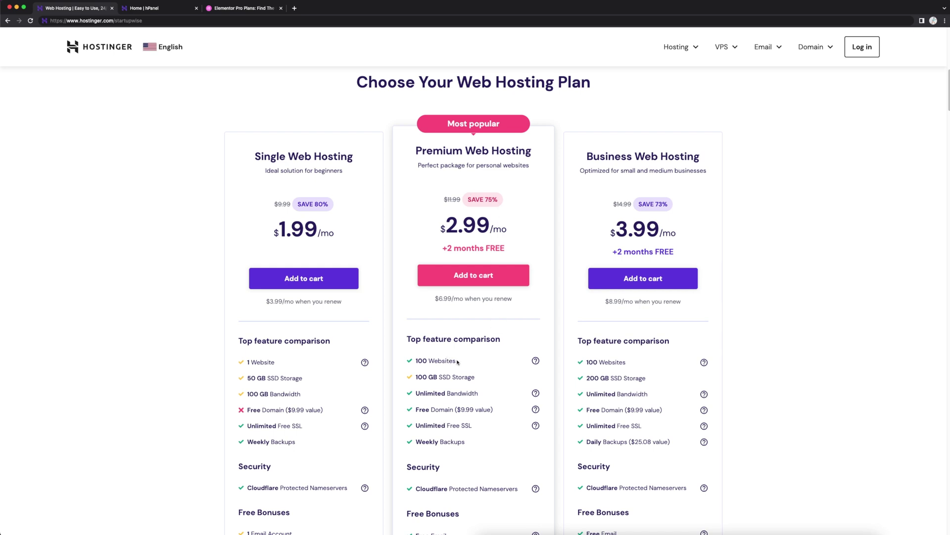
pyautogui.scroll(-3, 458, 362)
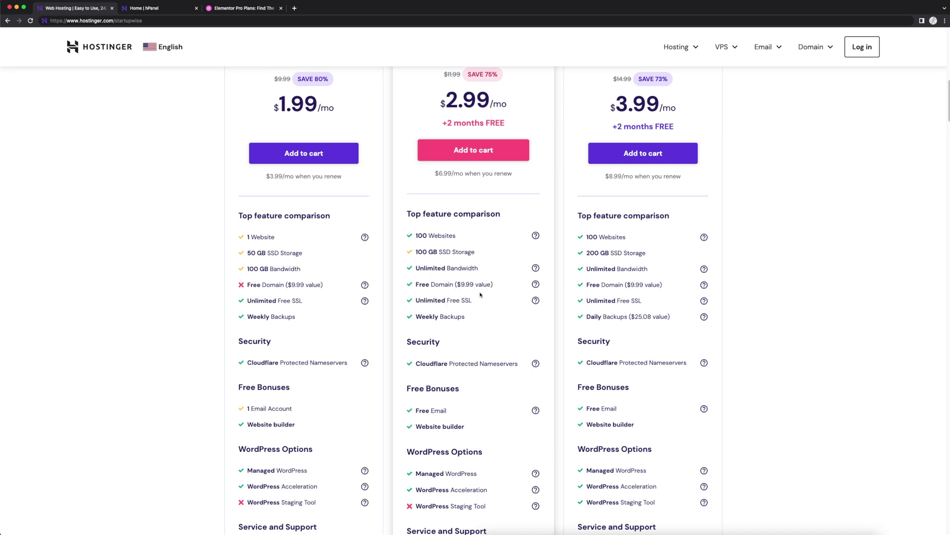
pyautogui.scroll(3, 452, 451)
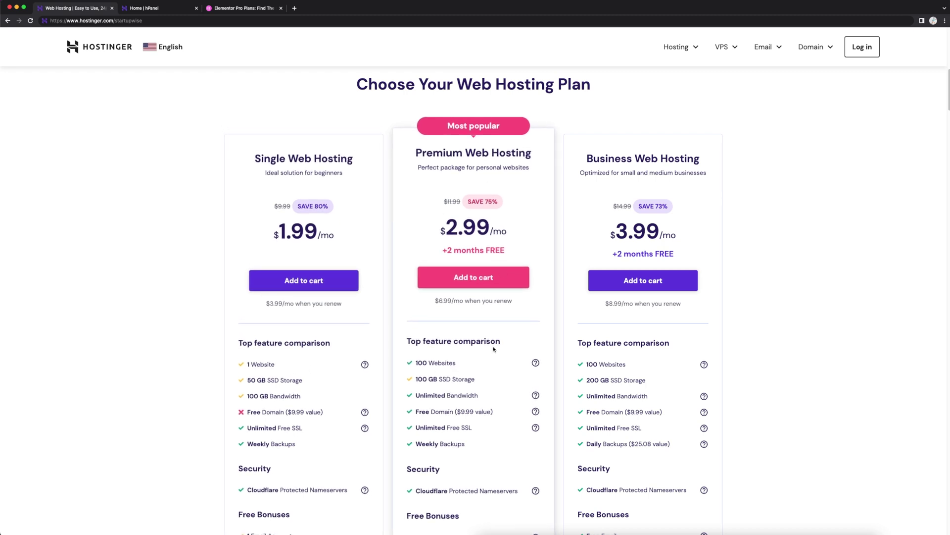
pyautogui.click(473, 278)
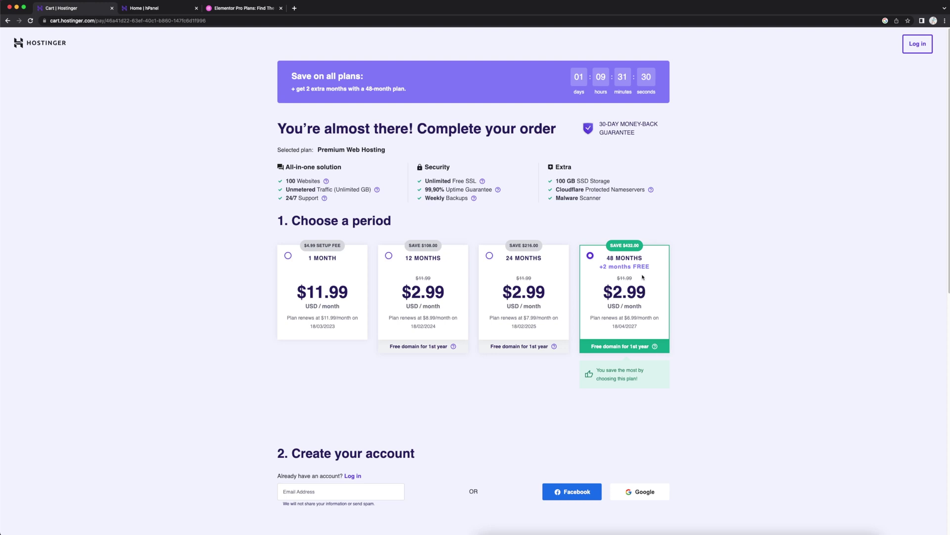
# Enter the account e-mail address for the 48-month Premium Web Hosting order.
pyautogui.scroll(-6, 692, 373)
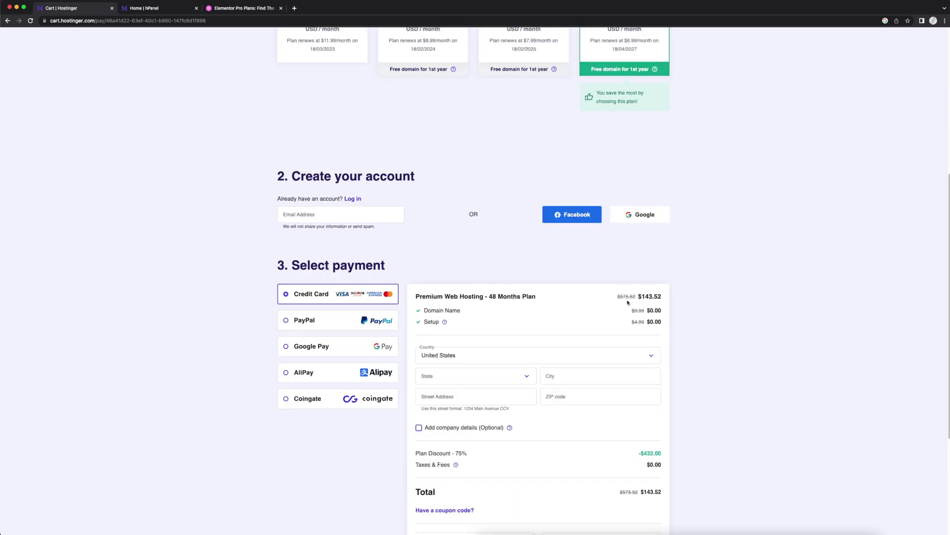
pyautogui.click(363, 215)
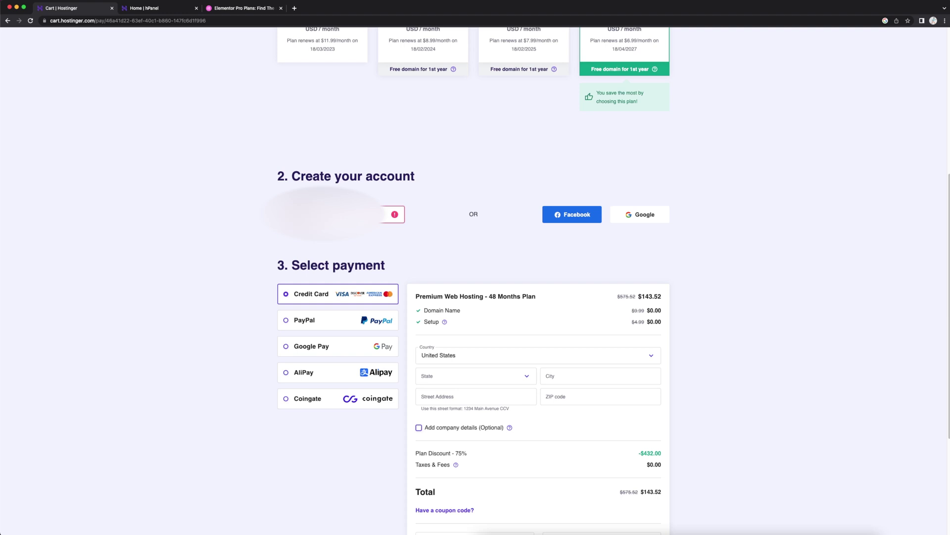
pyautogui.scroll(-2, 636, 252)
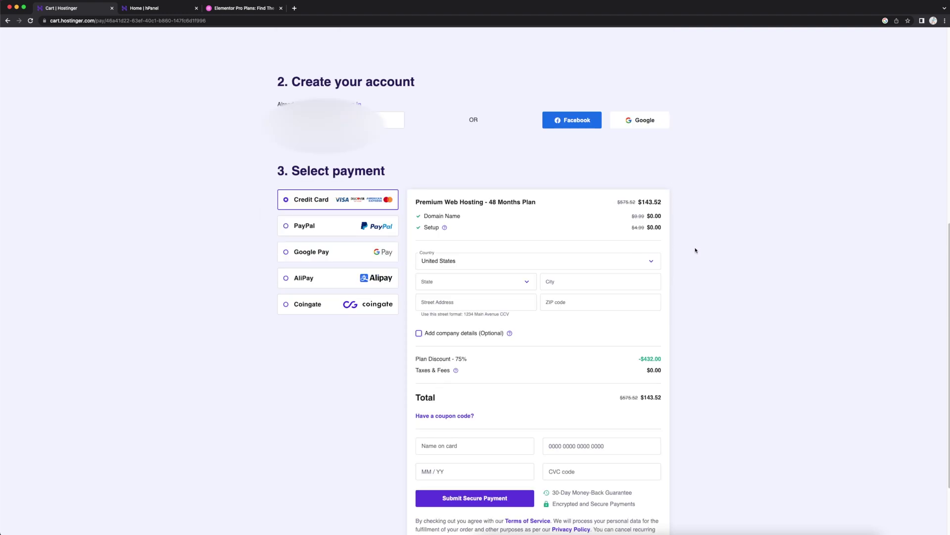
# Apply the coupon code STARTUPWISE to the hosting order and check the total.
pyautogui.scroll(-2, 695, 250)
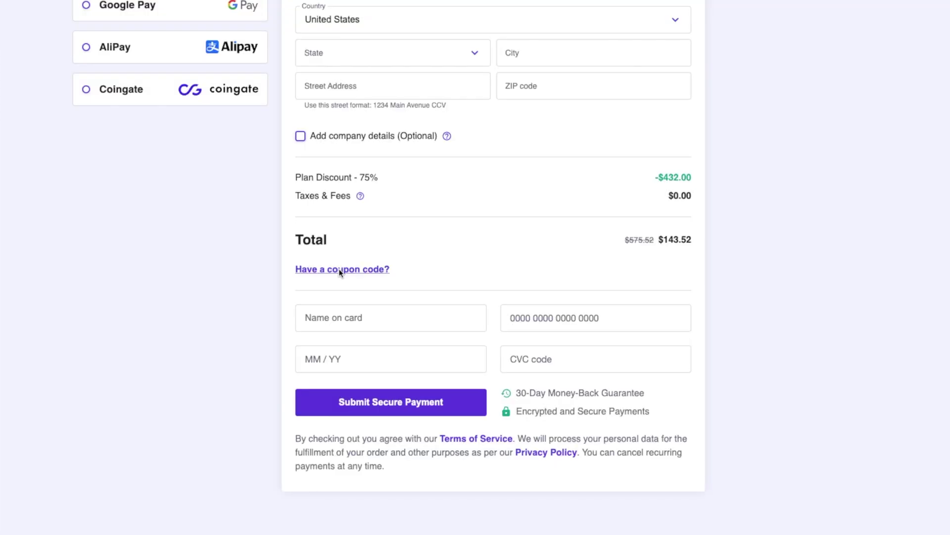
pyautogui.click(341, 270)
pyautogui.click(403, 303)
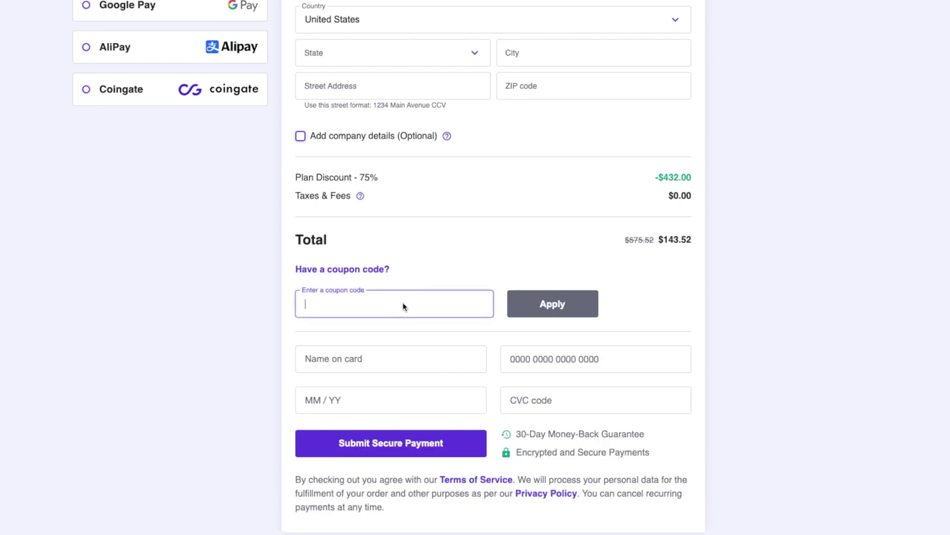
pyautogui.write('STARTUPWISE')
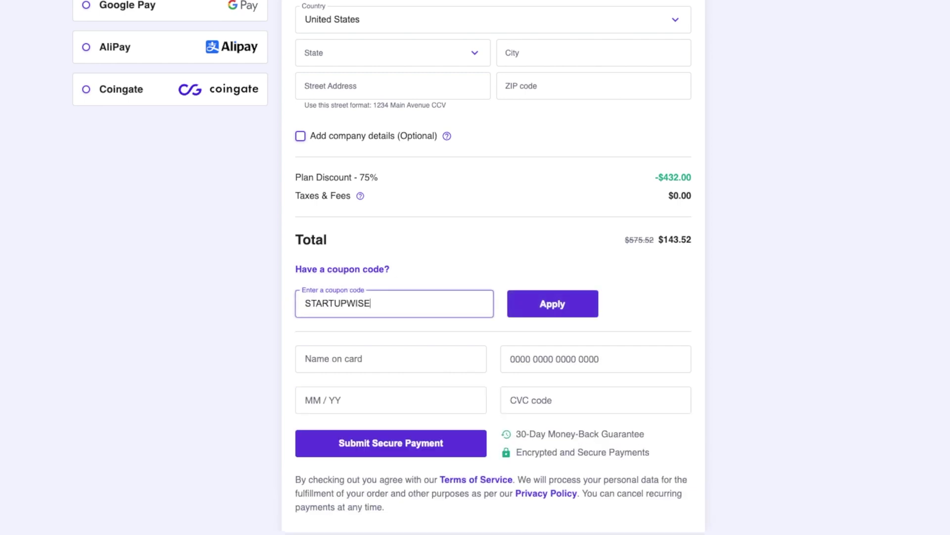
pyautogui.click(526, 304)
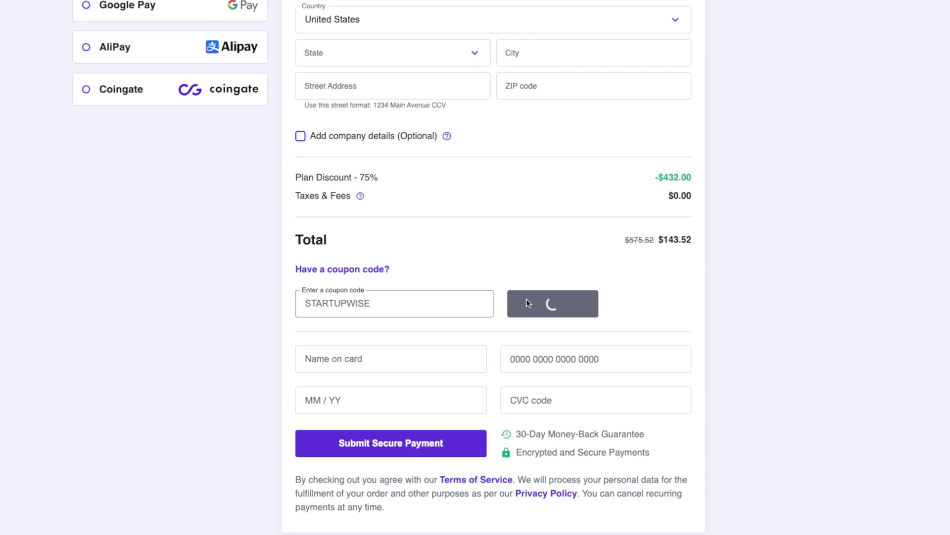
pyautogui.moveTo(653, 239); pyautogui.dragTo(697, 239)
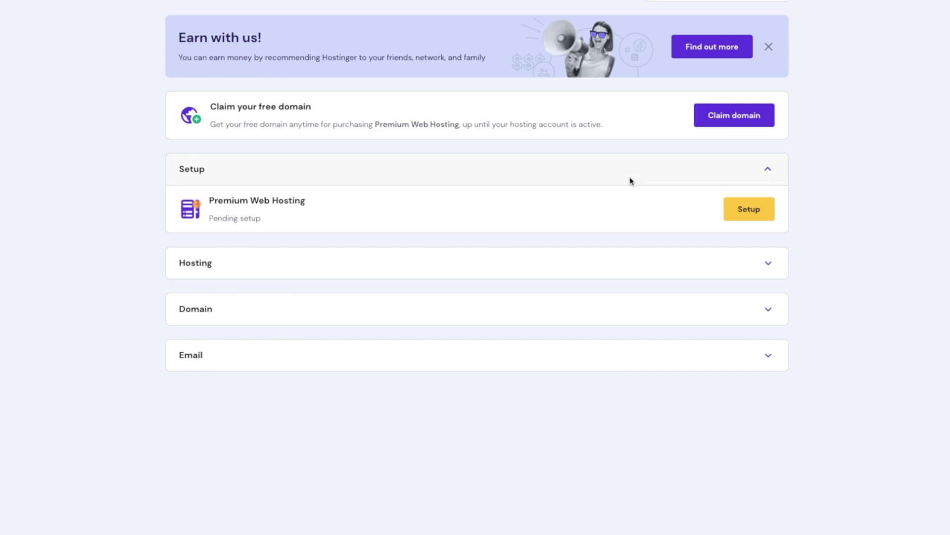
# Check the availability of charliechangcreative with the .com extension and claim it as the plan's free domain.
pyautogui.click(748, 116)
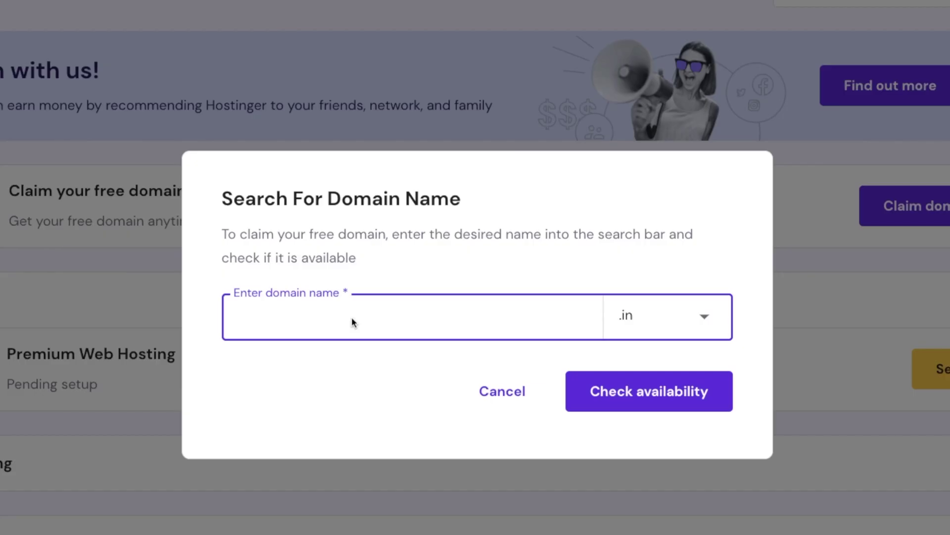
pyautogui.write('charliecha')
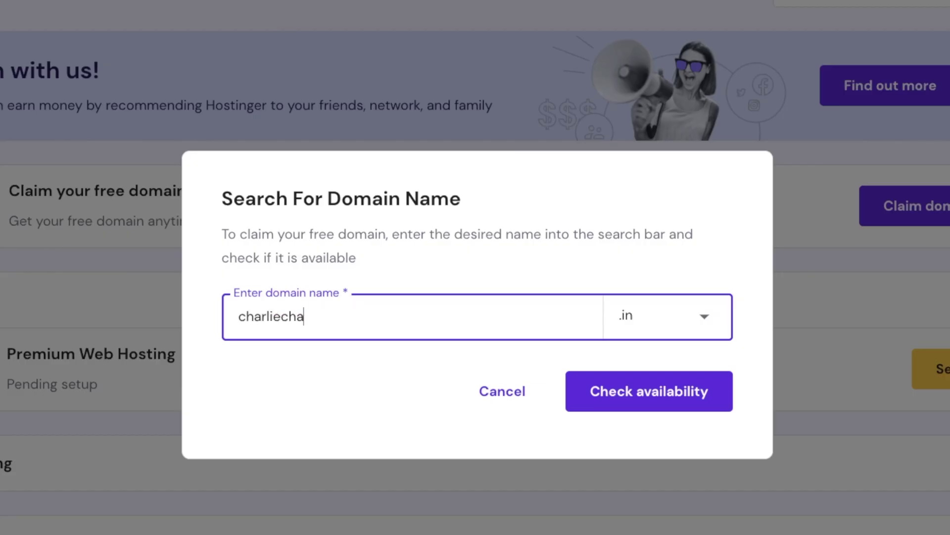
pyautogui.write('ngcreative')
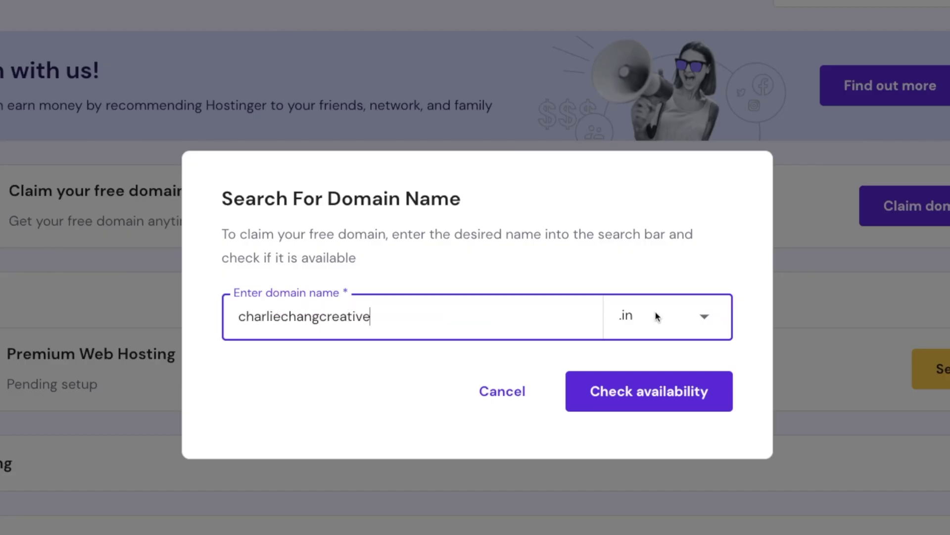
pyautogui.click(661, 324)
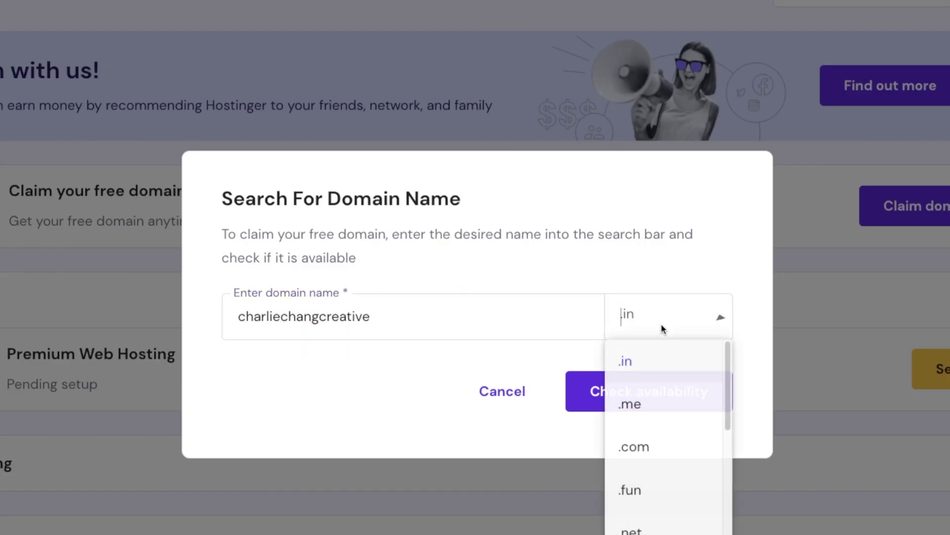
pyautogui.click(668, 444)
pyautogui.click(649, 397)
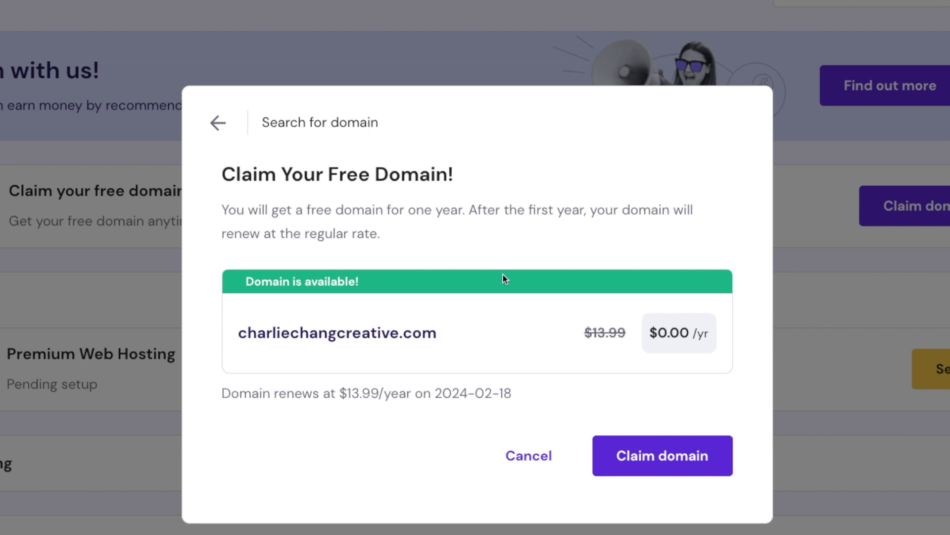
pyautogui.click(682, 462)
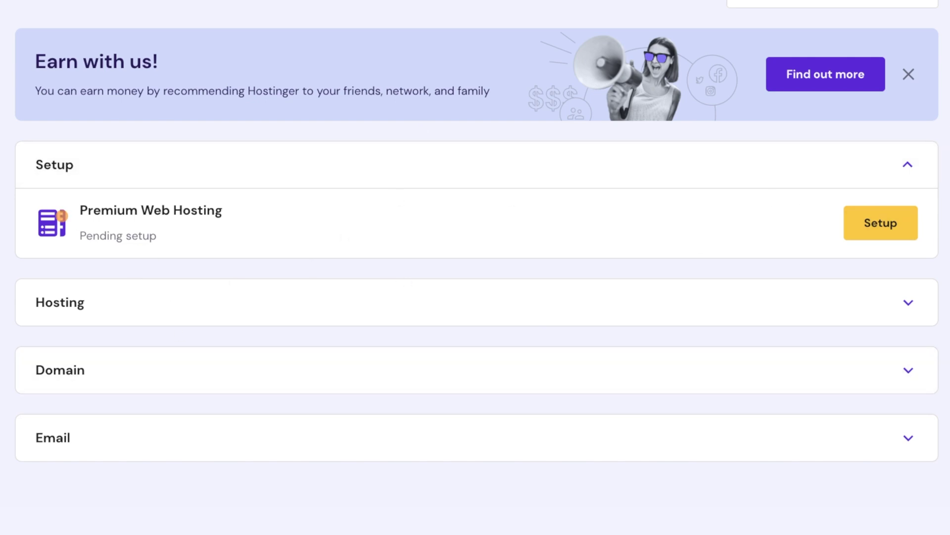
# Start the Premium Web Hosting setup for a new website with WordPress as the platform.
pyautogui.click(883, 222)
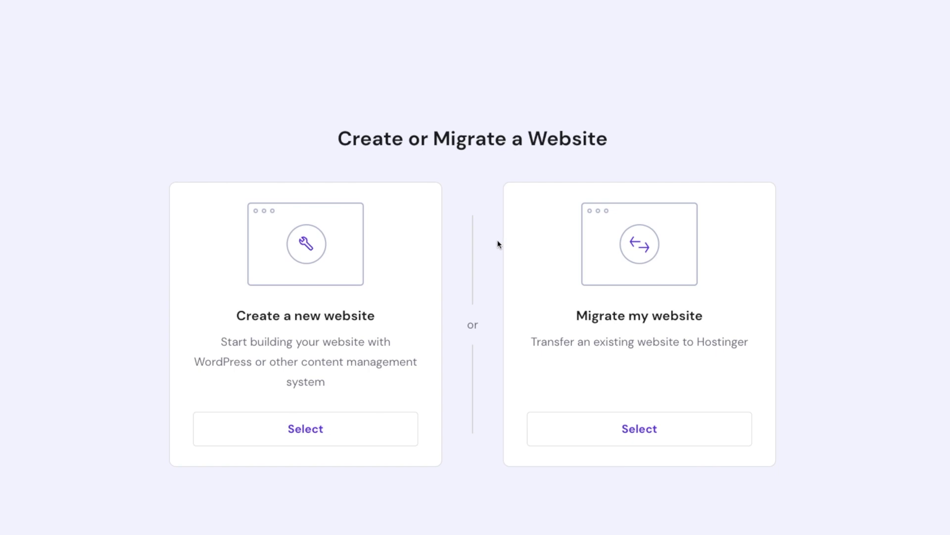
pyautogui.click(305, 430)
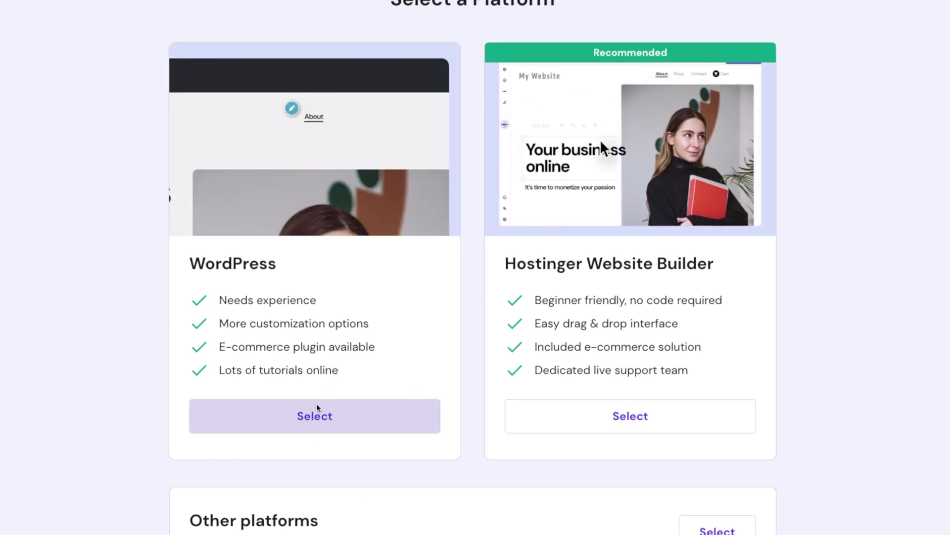
pyautogui.click(316, 407)
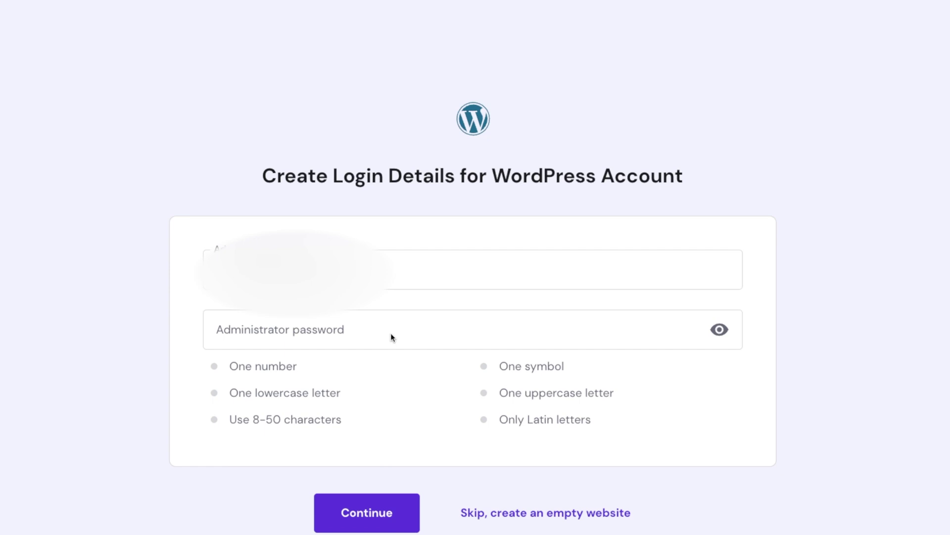
# Submit the WordPress administrator login details and finish the website setup with charliechangcreative.com as its domain.
pyautogui.click(386, 518)
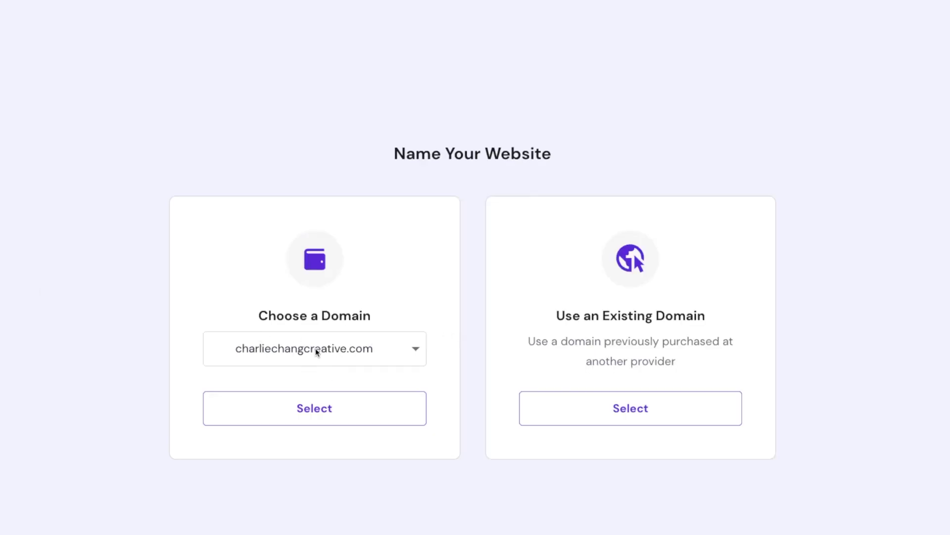
pyautogui.click(315, 409)
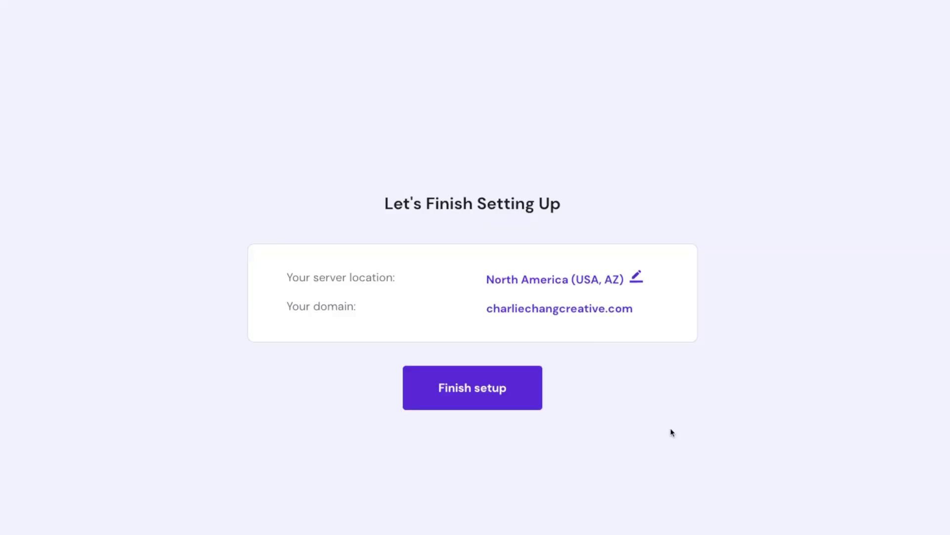
pyautogui.click(466, 389)
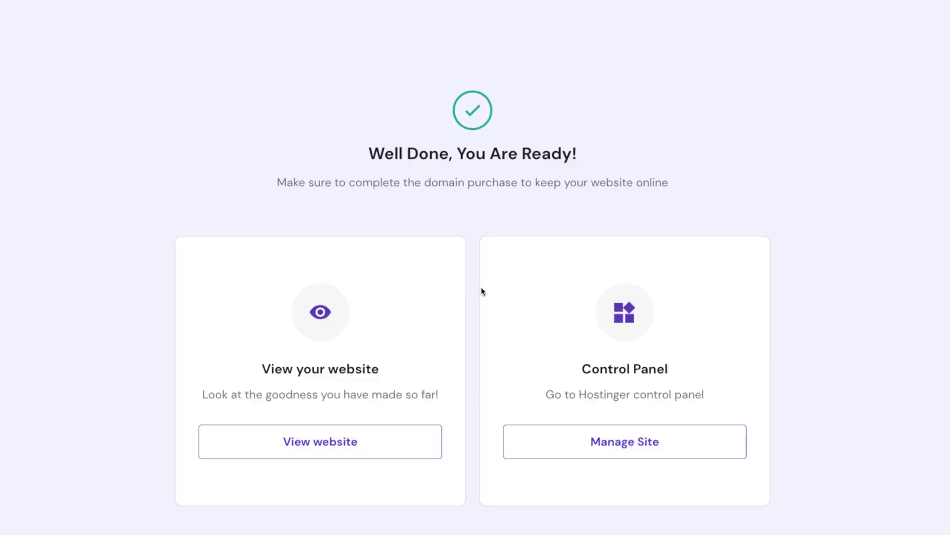
pyautogui.click(344, 444)
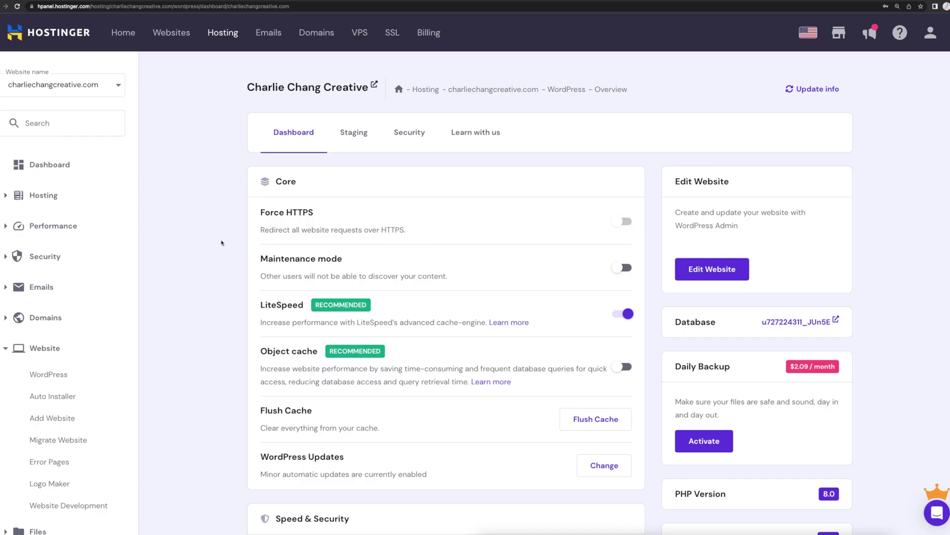
# Open the site's WordPress admin area at charliechangcreative.com/wp-admin.
pyautogui.click(49, 375)
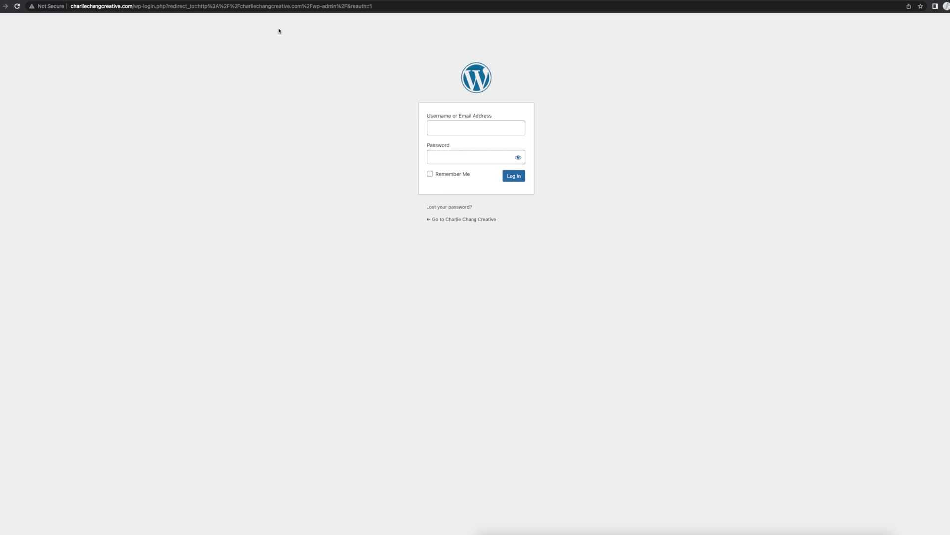
pyautogui.click(293, 7)
pyautogui.write('ch')
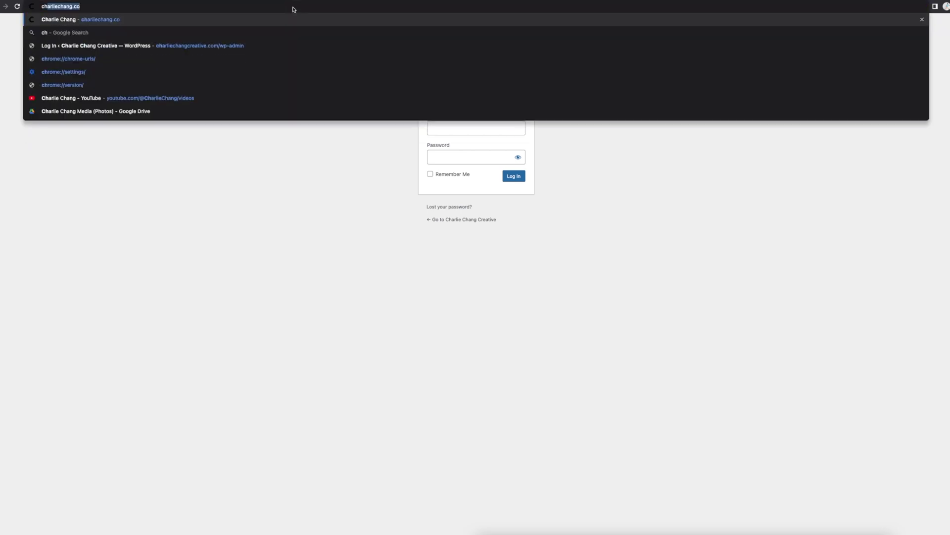
pyautogui.write('arliechangcreativ')
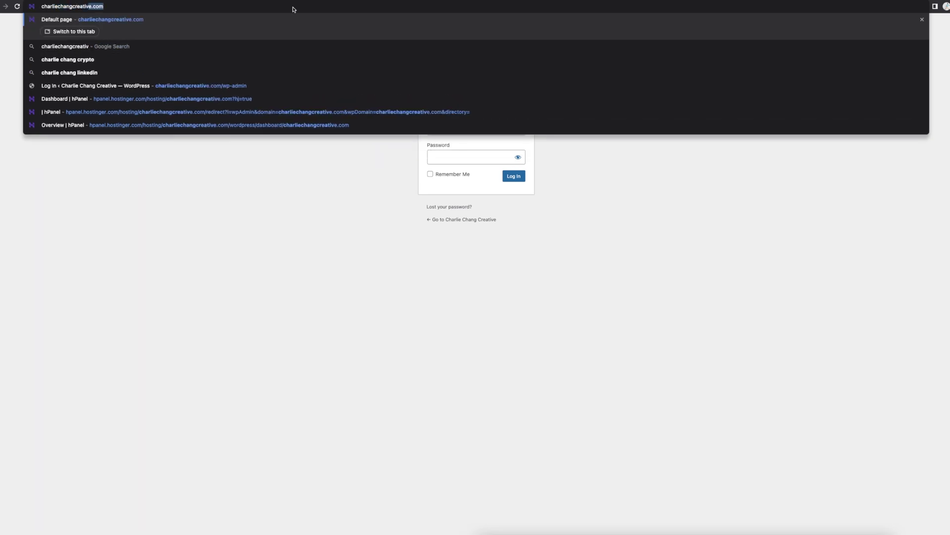
pyautogui.write('e.com/wp')
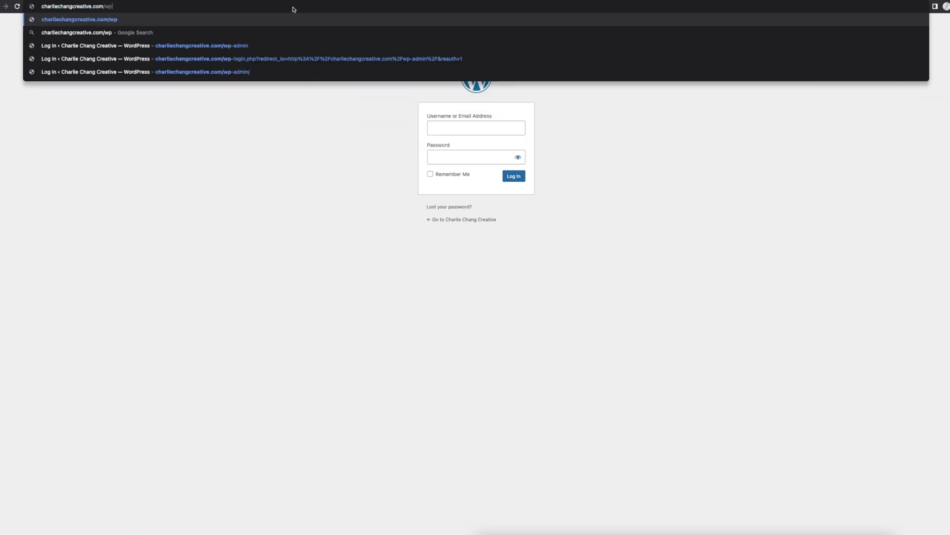
pyautogui.write('-admin')
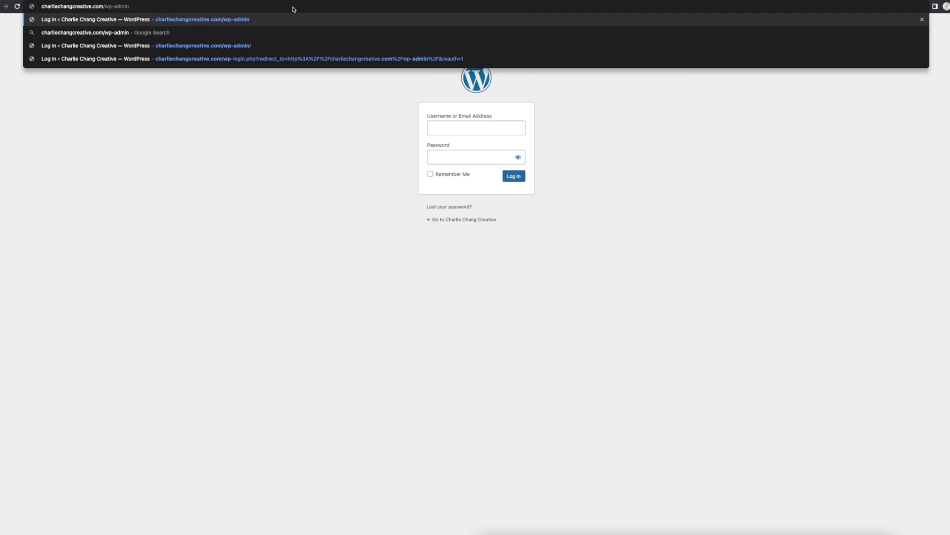
pyautogui.press('Return')
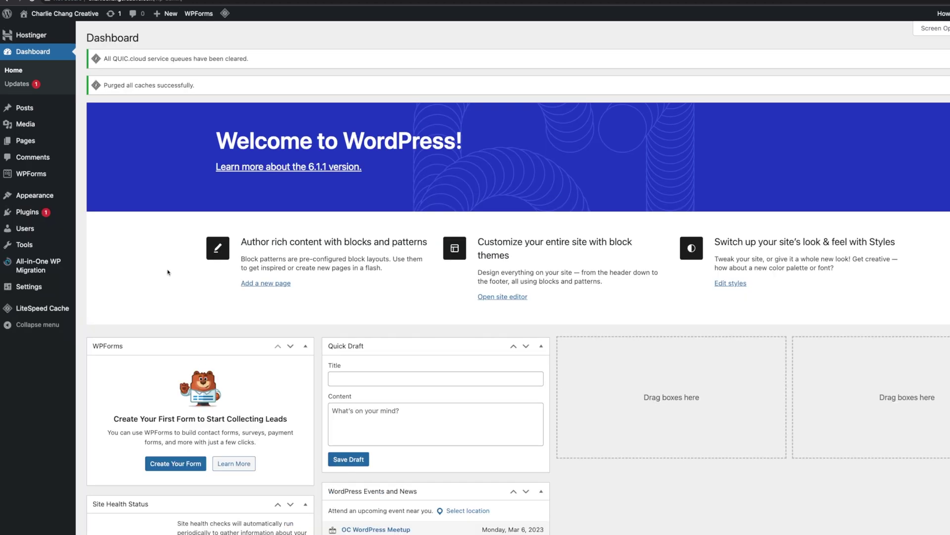
# Set the WordPress permalink structure to Post name and save the changes.
pyautogui.moveTo(31, 234)
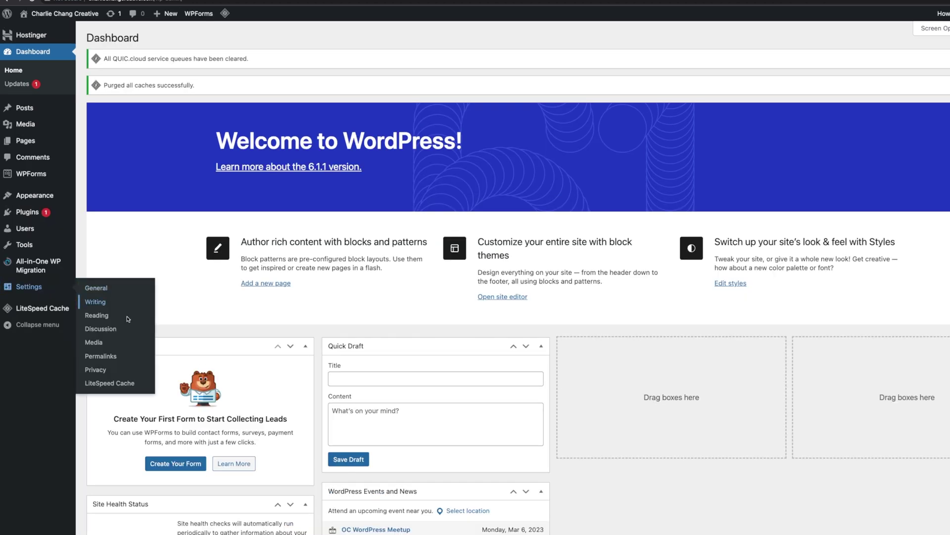
pyautogui.click(111, 360)
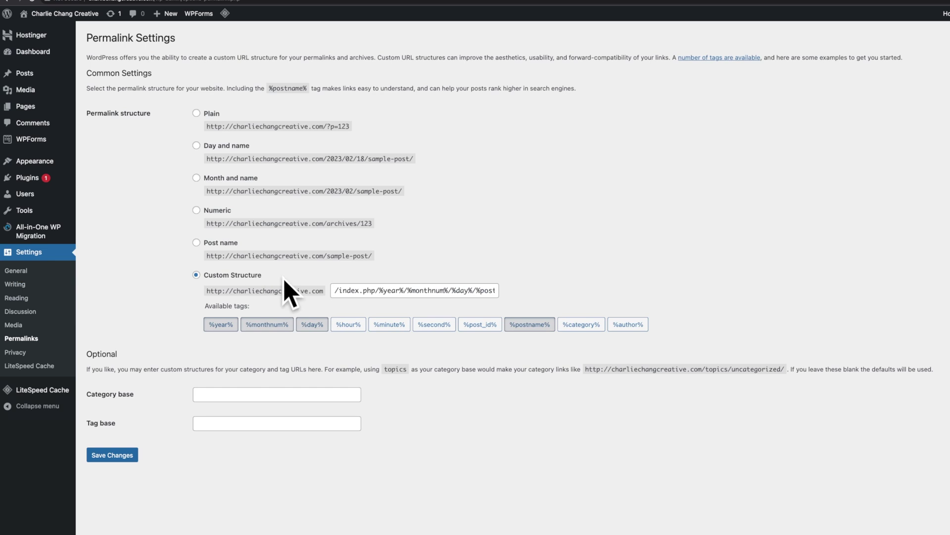
pyautogui.click(196, 242)
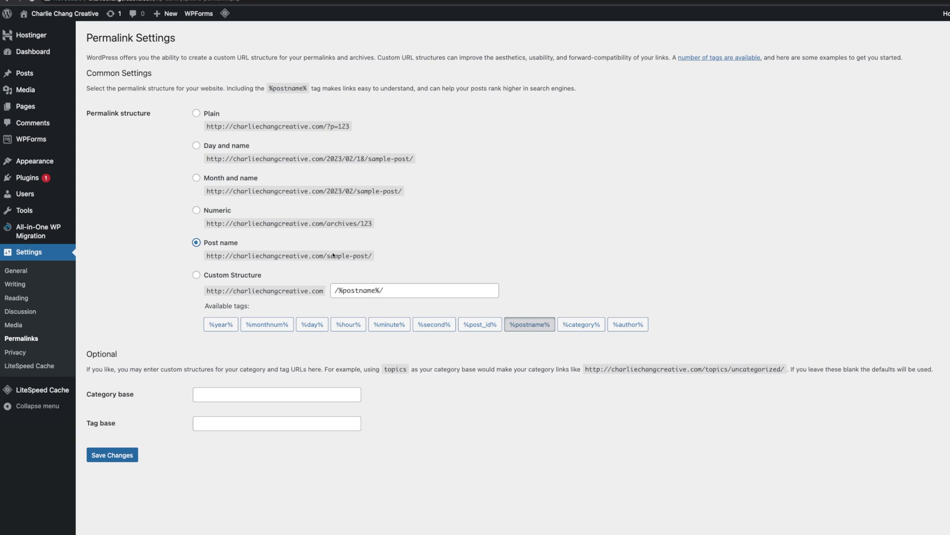
pyautogui.click(123, 455)
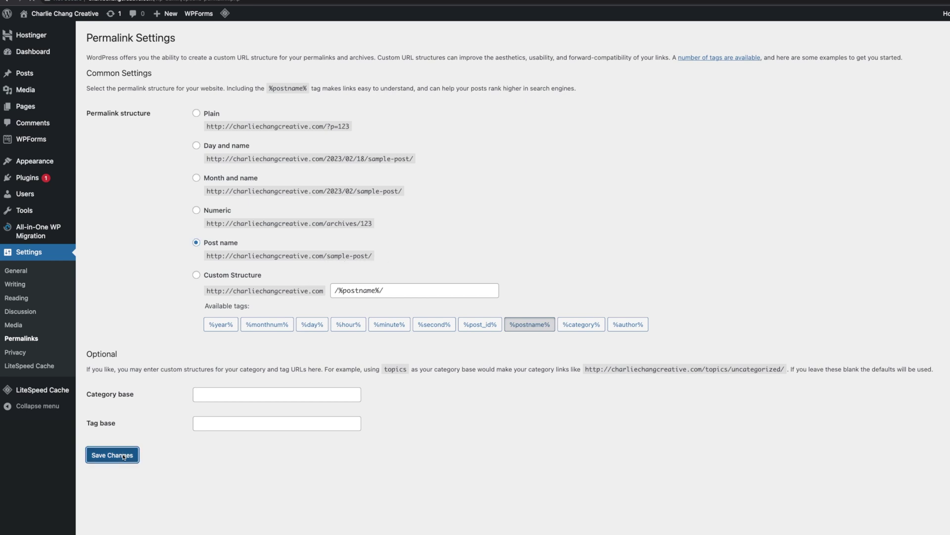
# Open the WordPress theme directory for adding a new theme to the site.
pyautogui.moveTo(35, 161)
pyautogui.click(91, 159)
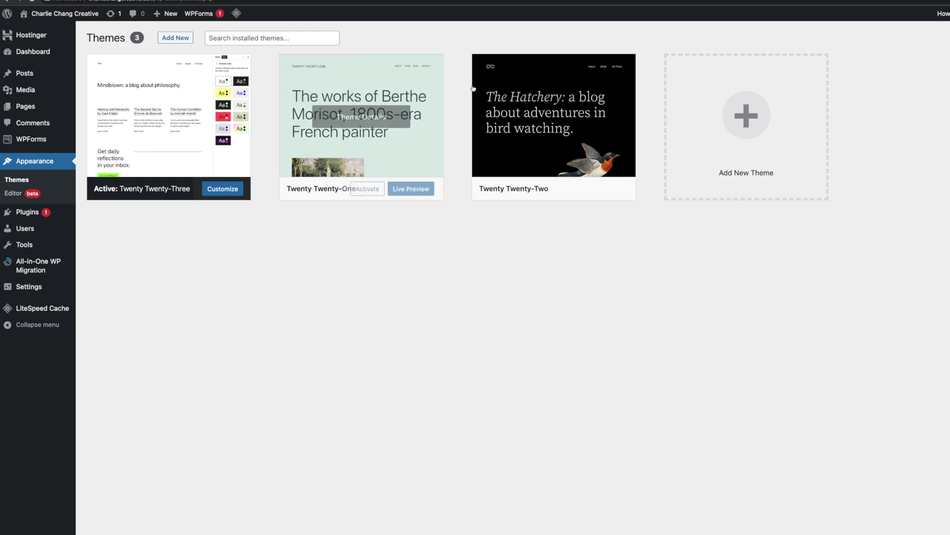
pyautogui.click(749, 118)
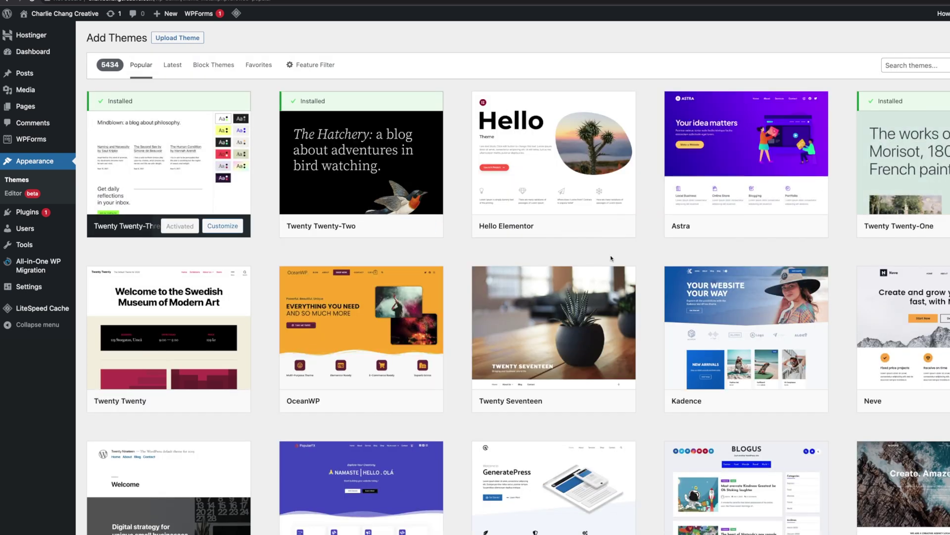
# Examine the popular WordPress themes offered in the theme directory.
pyautogui.moveTo(761, 280)
pyautogui.scroll(-15, 372, 213)
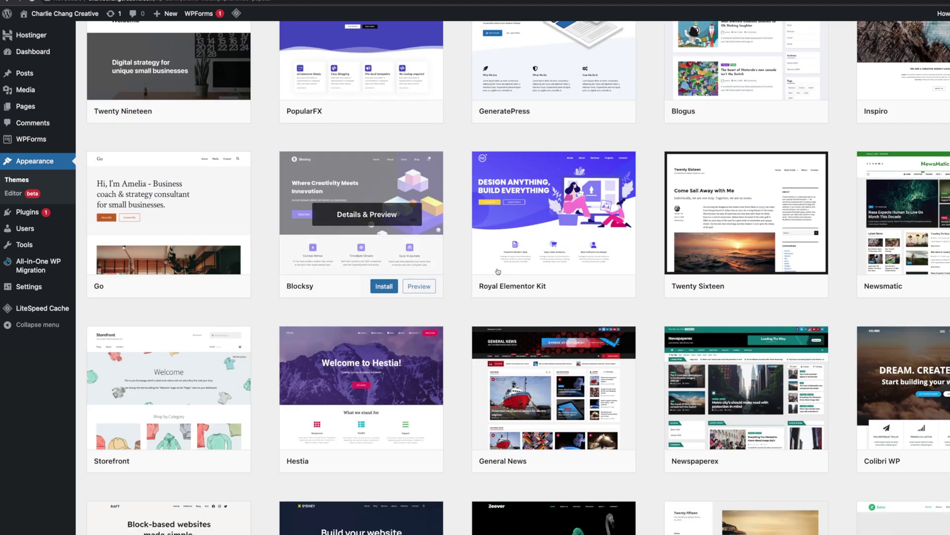
pyautogui.scroll(-6, 541, 255)
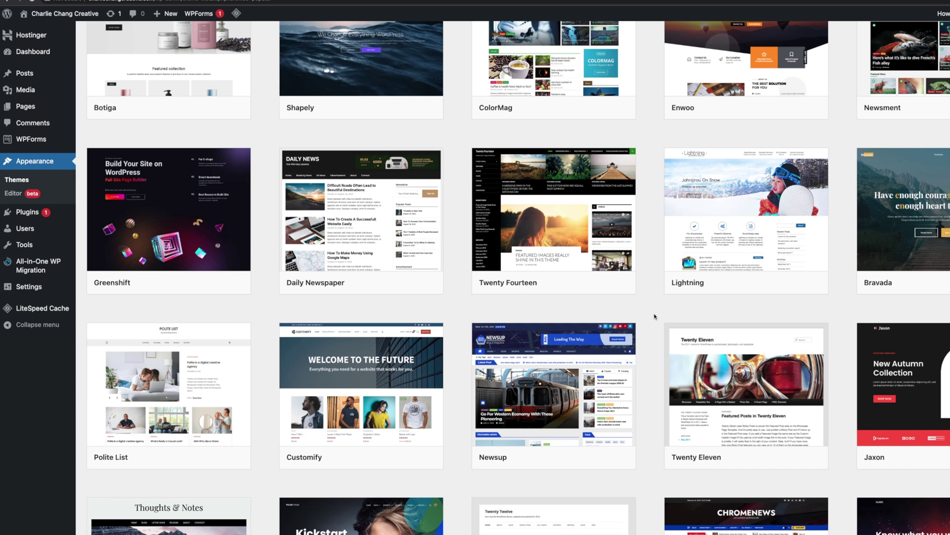
pyautogui.scroll(-3, 852, 433)
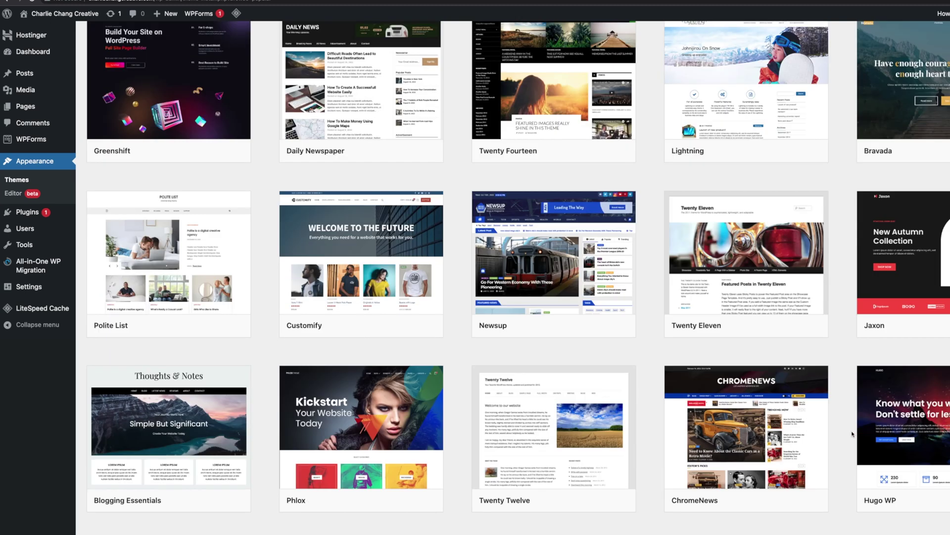
pyautogui.scroll(-13, 852, 433)
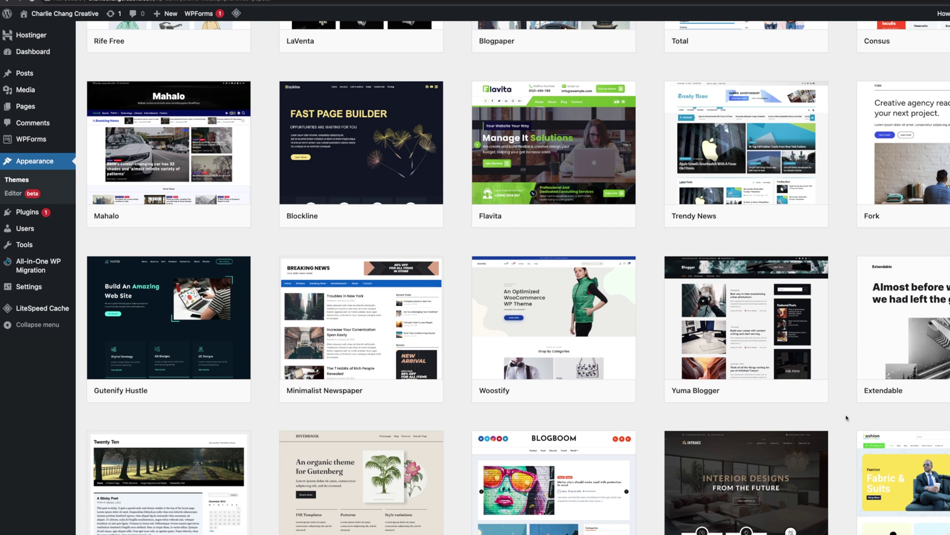
pyautogui.scroll(-6, 847, 418)
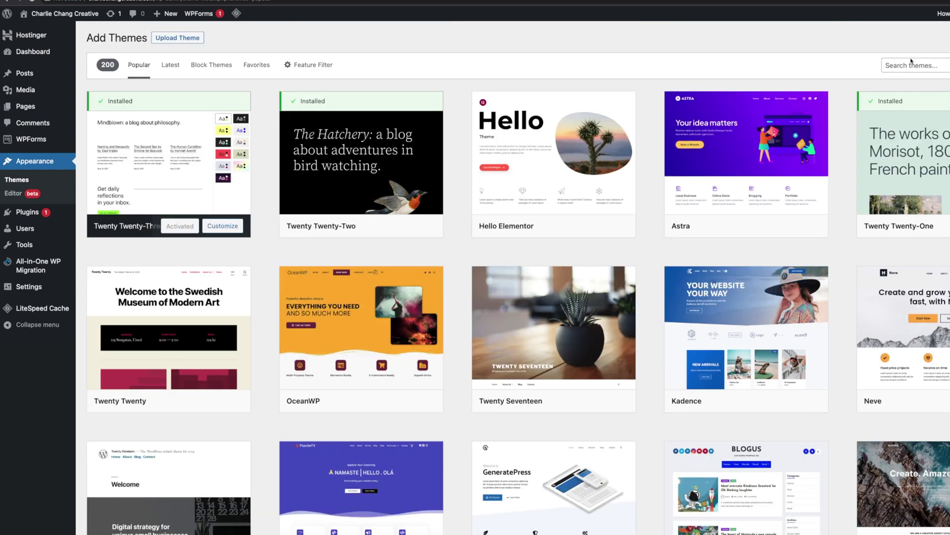
# Search the theme directory for "portfolio" and look through the matching themes.
pyautogui.click(910, 64)
pyautogui.write('portfolio')
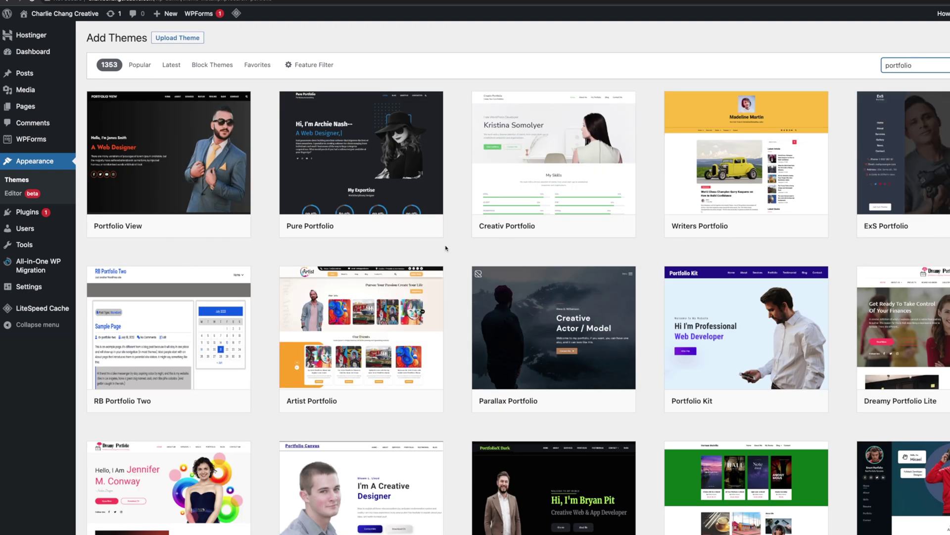
pyautogui.scroll(-3, 458, 248)
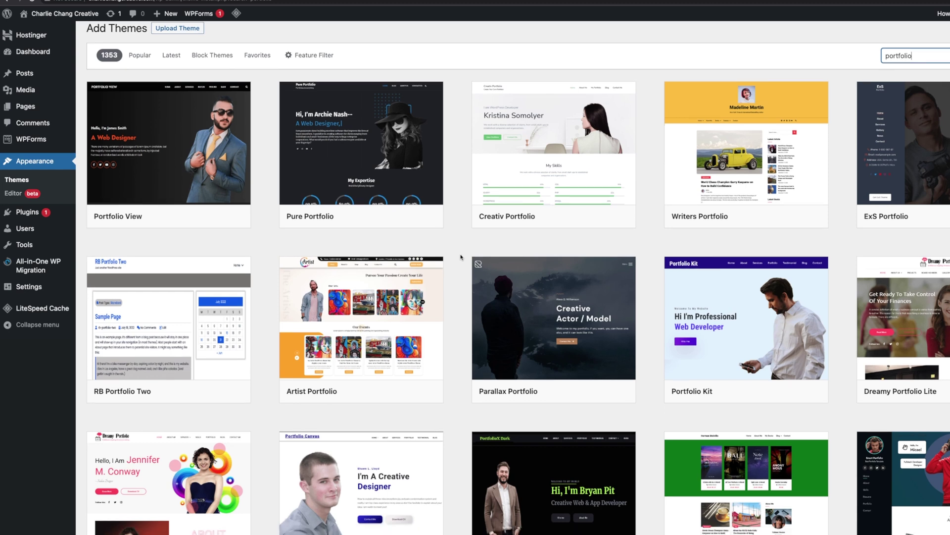
pyautogui.scroll(-2, 464, 271)
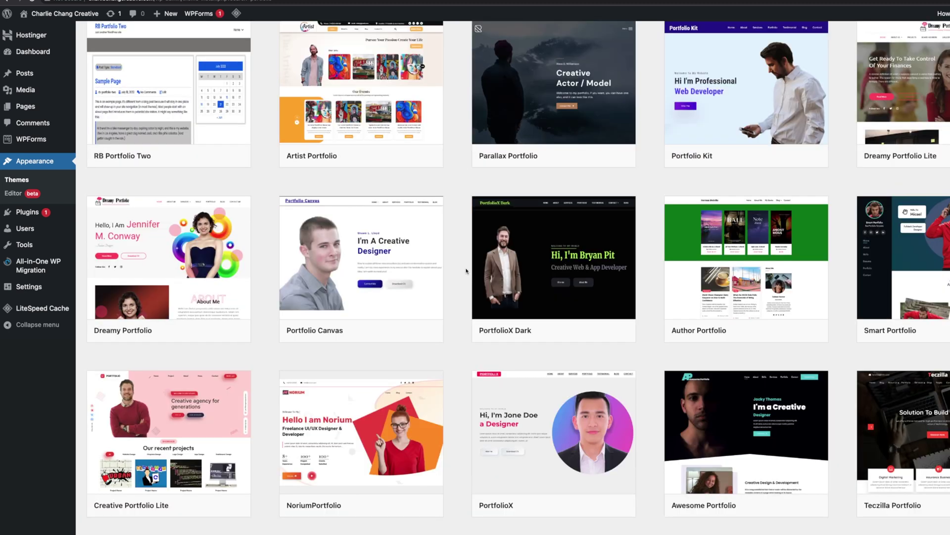
# Search the theme directory for "astra", then install and activate the Astra theme.
pyautogui.press('Escape')
pyautogui.write('astra')
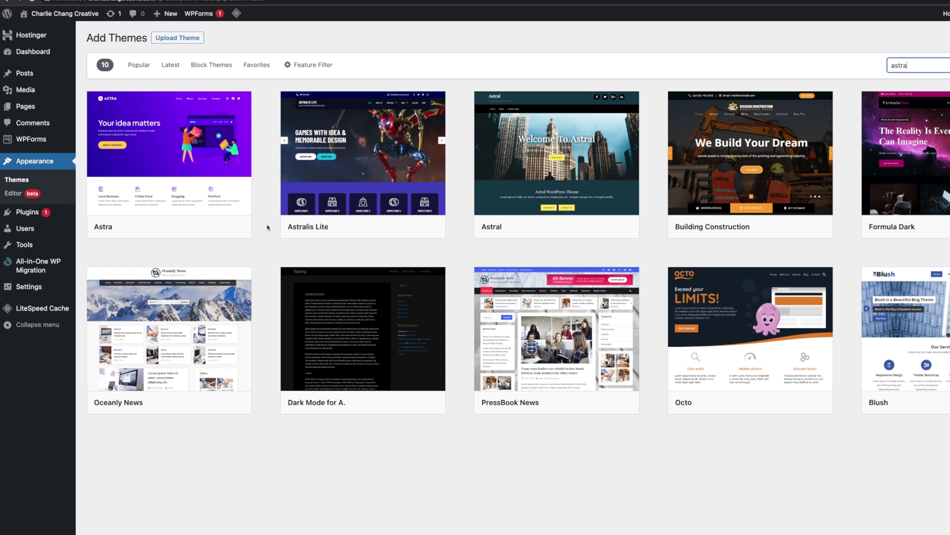
pyautogui.moveTo(220, 147)
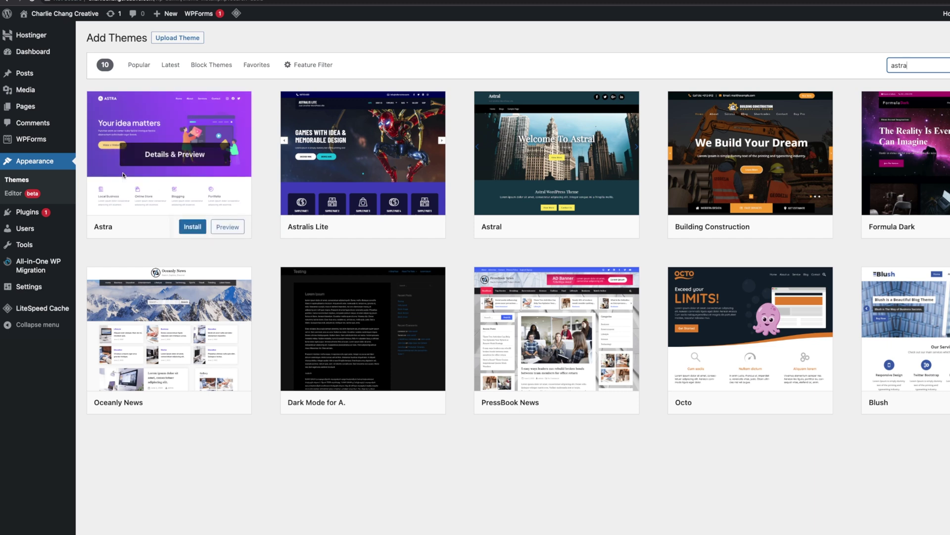
pyautogui.click(197, 226)
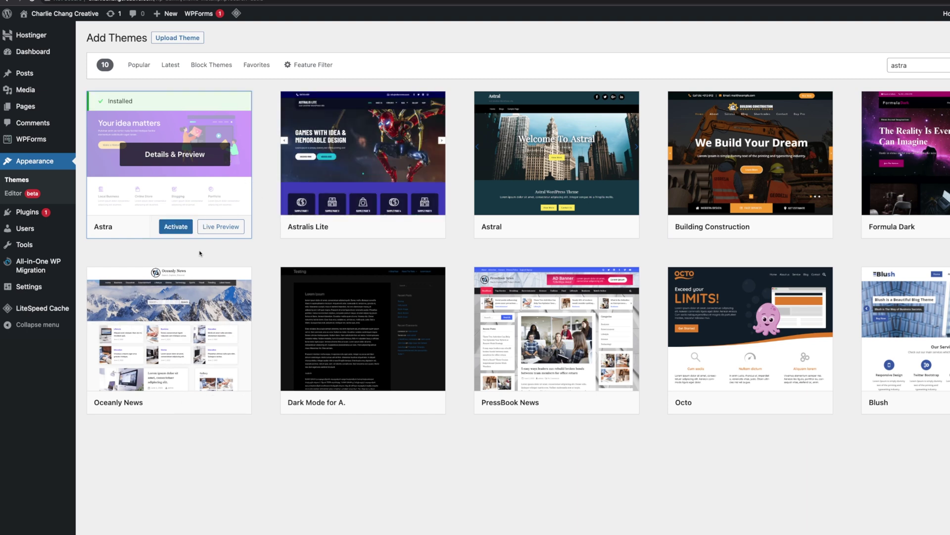
pyautogui.click(174, 227)
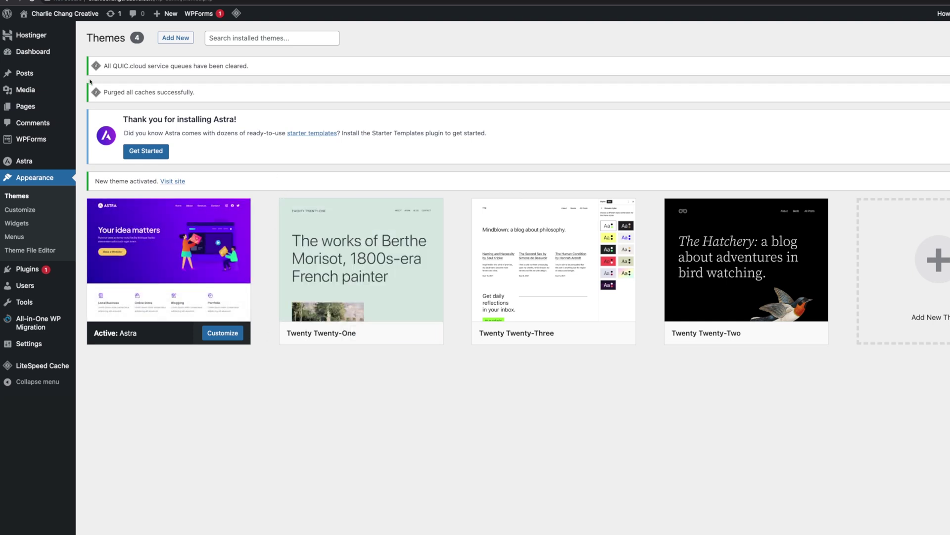
# Find the Yoast SEO plugin by searching the plugin directory for "yoast", and install and activate it.
pyautogui.click(26, 269)
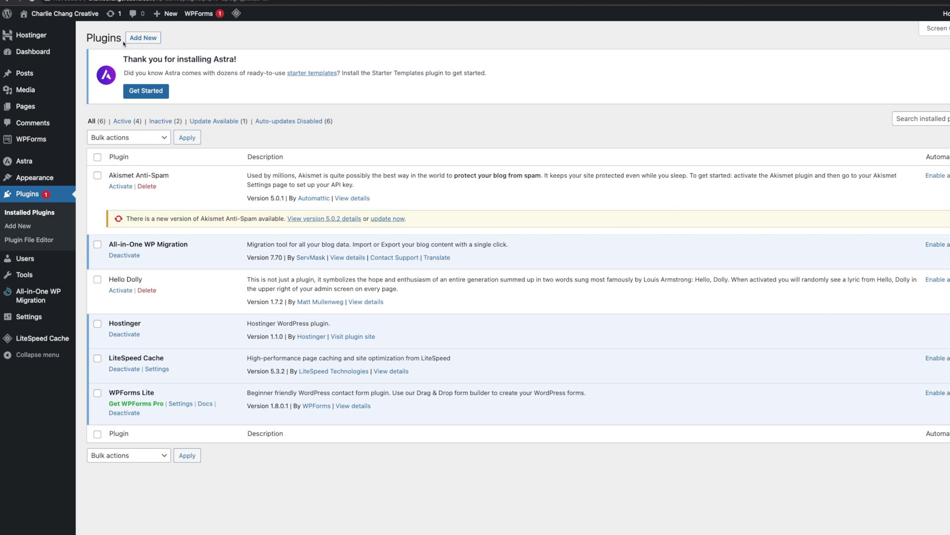
pyautogui.click(153, 39)
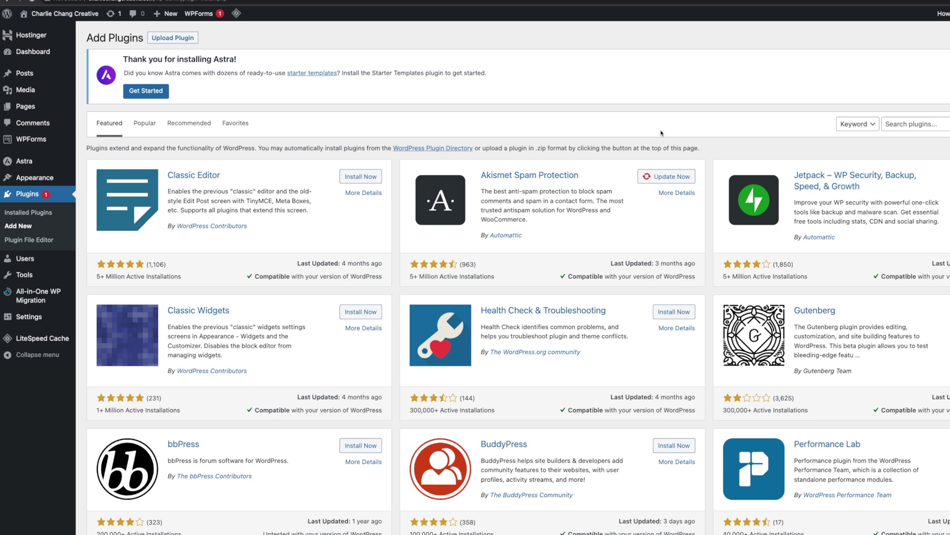
pyautogui.click(913, 124)
pyautogui.write('yoast')
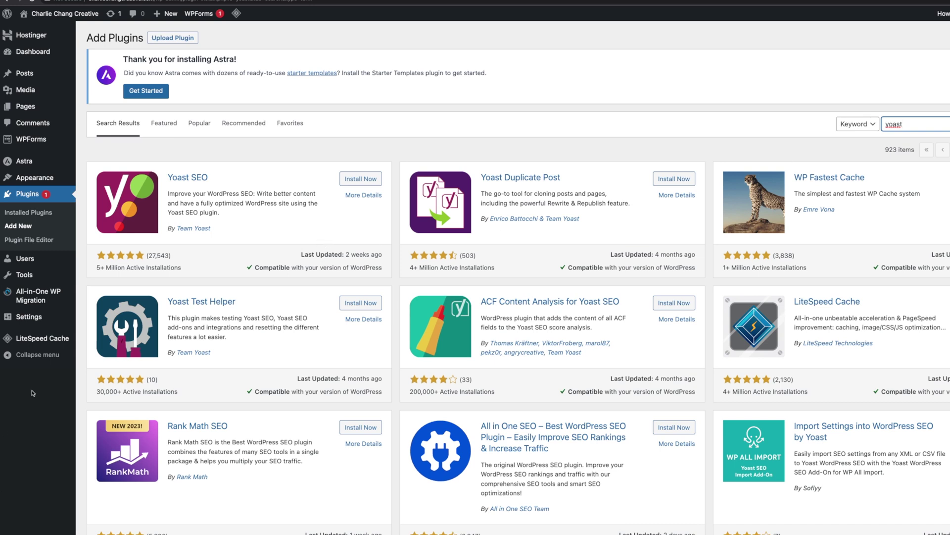
pyautogui.click(367, 179)
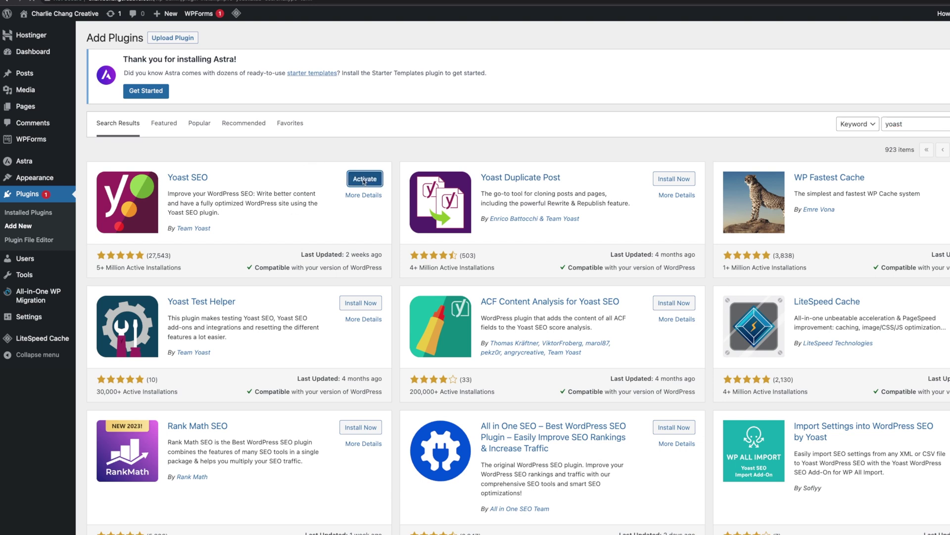
pyautogui.click(365, 179)
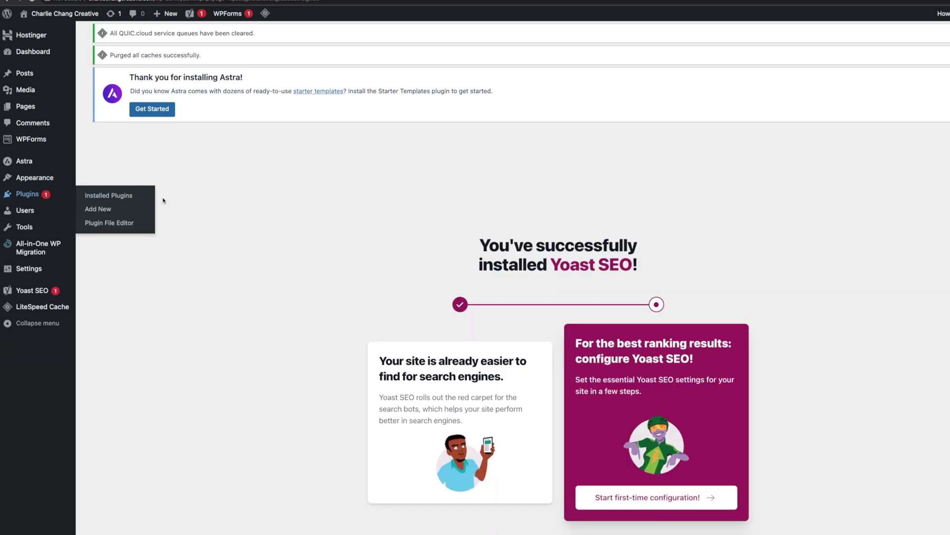
# Find the Elementor Website Builder plugin by searching for "elementor", and install and activate it.
pyautogui.moveTo(27, 194)
pyautogui.click(94, 206)
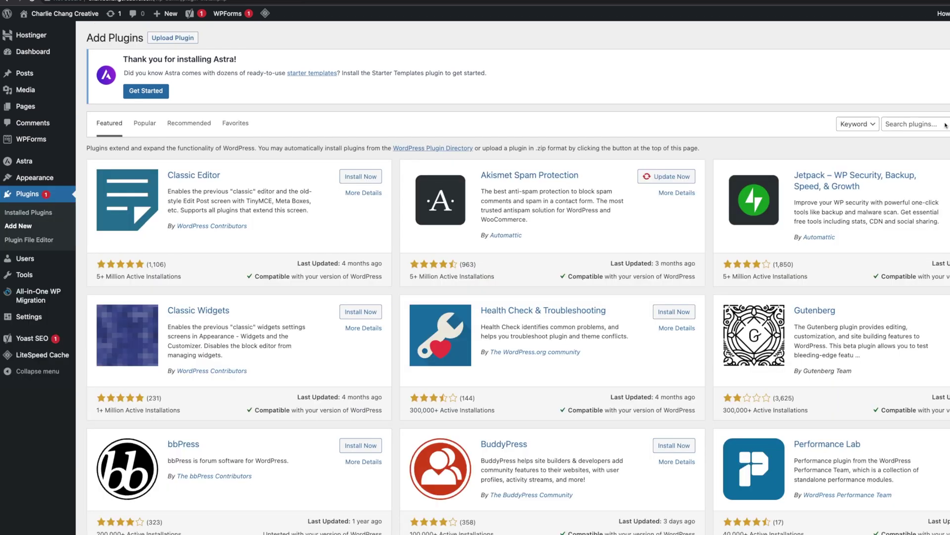
pyautogui.click(945, 126)
pyautogui.write('elementor')
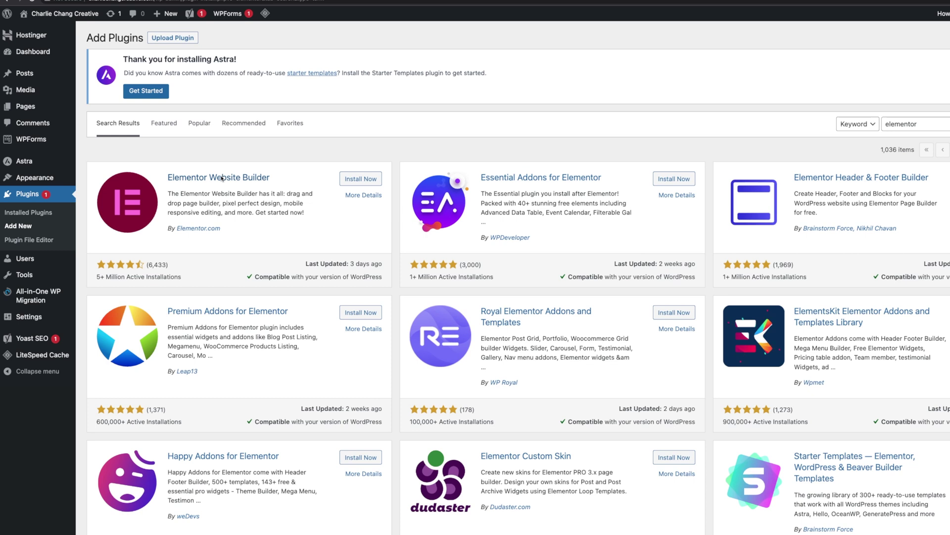
pyautogui.click(343, 180)
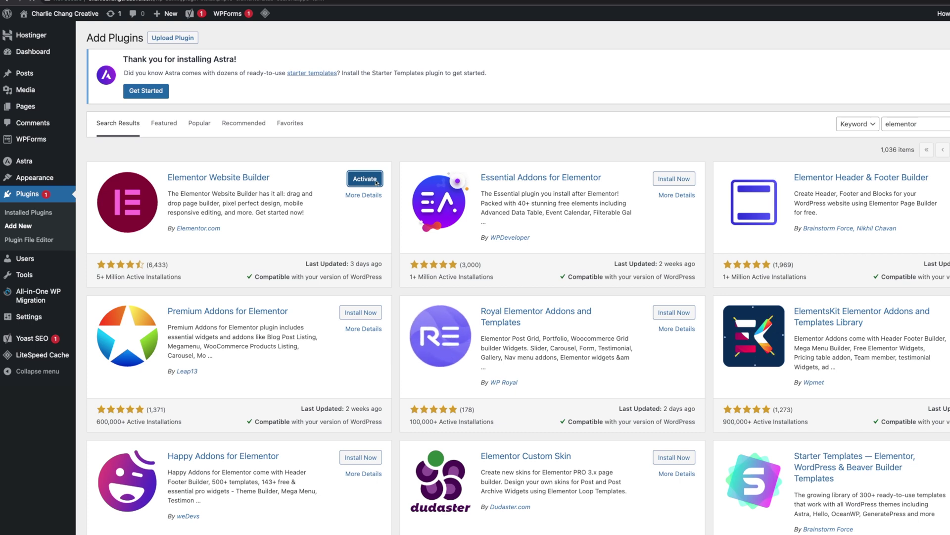
pyautogui.click(376, 181)
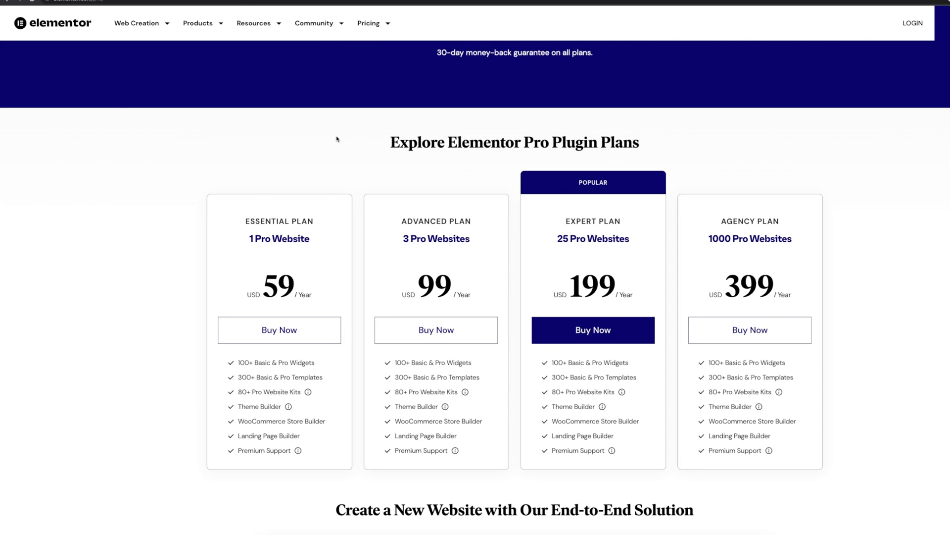
# Compare the yearly prices and website allowances of the Elementor Pro plugin plans on the Elementor website.
pyautogui.moveTo(320, 138); pyautogui.dragTo(652, 144)
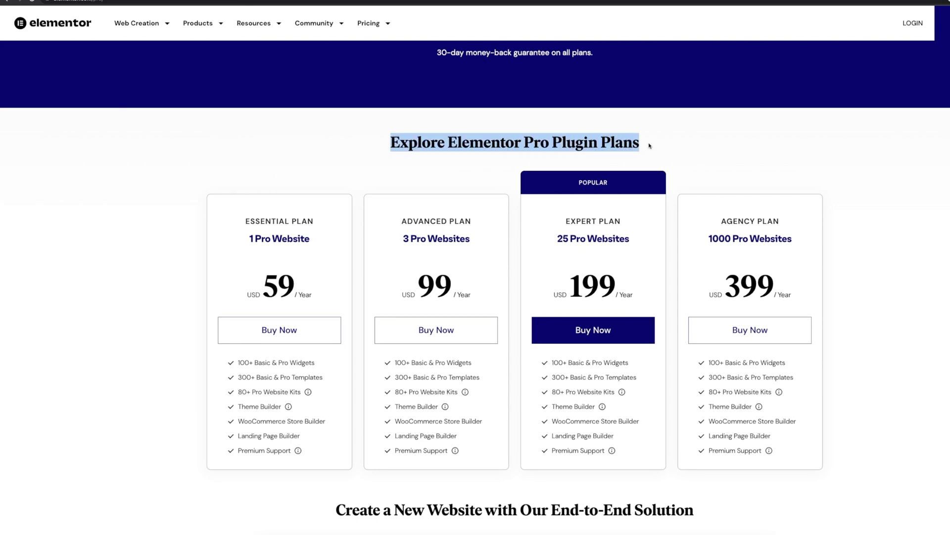
pyautogui.click(724, 138)
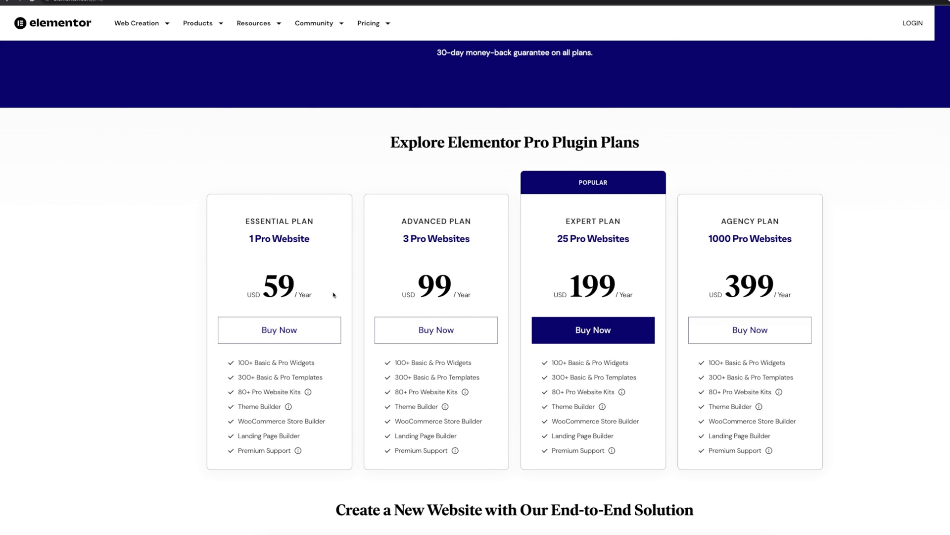
pyautogui.moveTo(332, 298); pyautogui.dragTo(277, 201)
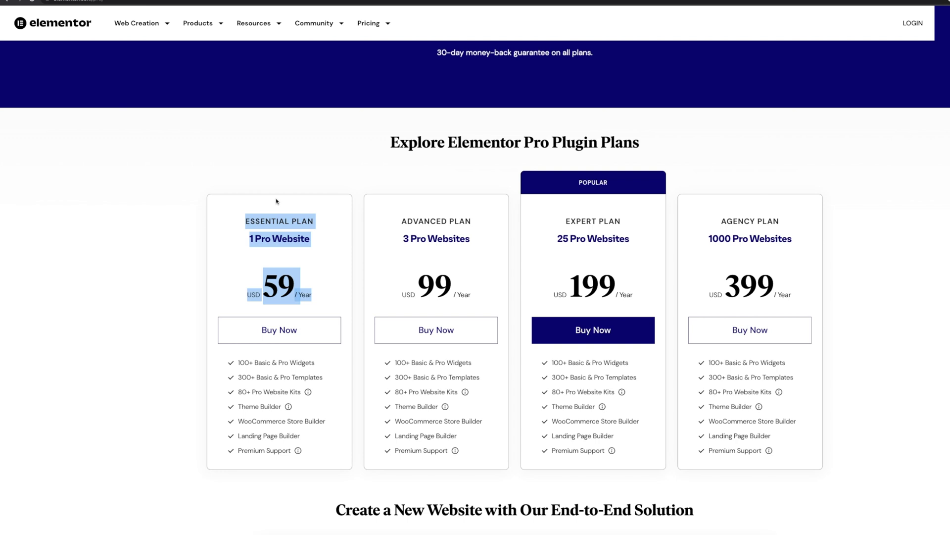
pyautogui.moveTo(487, 300); pyautogui.dragTo(408, 261)
pyautogui.moveTo(650, 294); pyautogui.dragTo(554, 227)
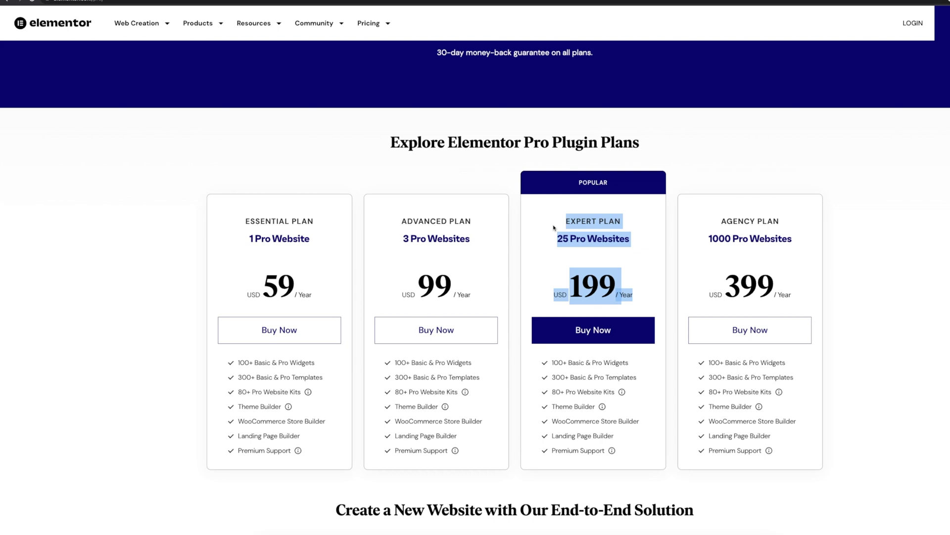
pyautogui.click(647, 300)
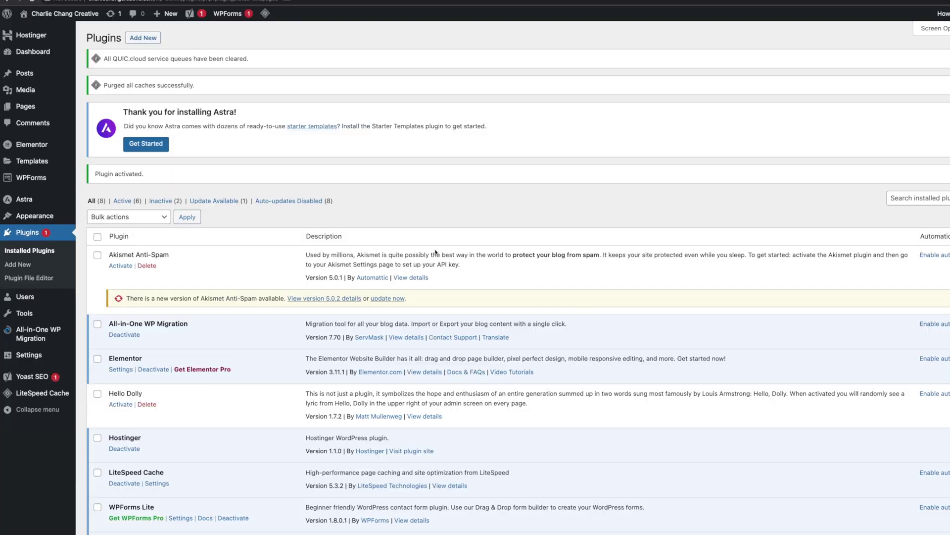
# View the live site's front page with the Astra theme and return to the WordPress dashboard.
pyautogui.moveTo(86, 15)
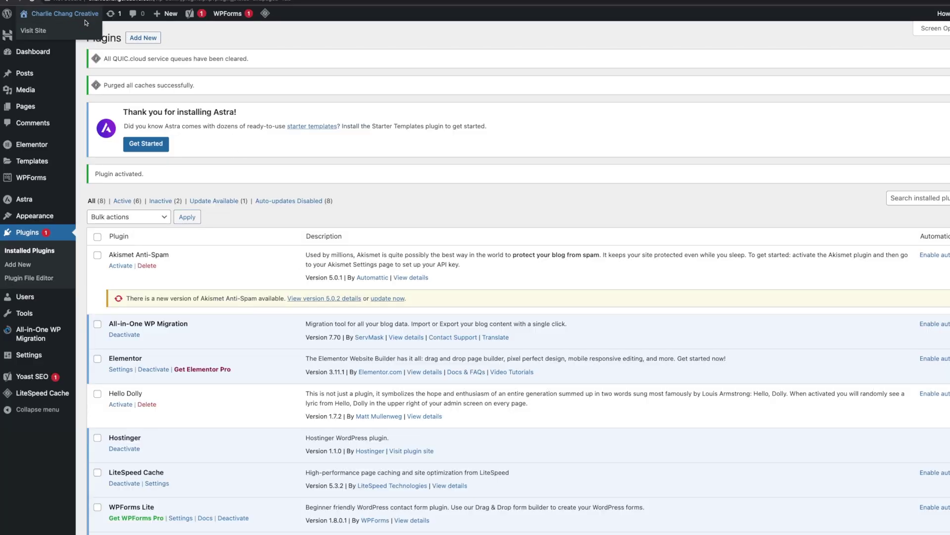
pyautogui.click(31, 31)
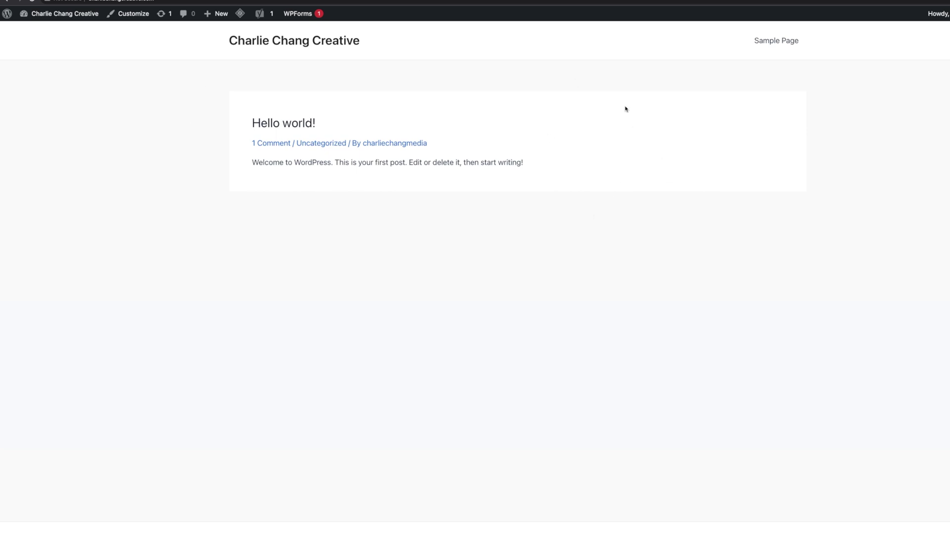
pyautogui.moveTo(55, 13)
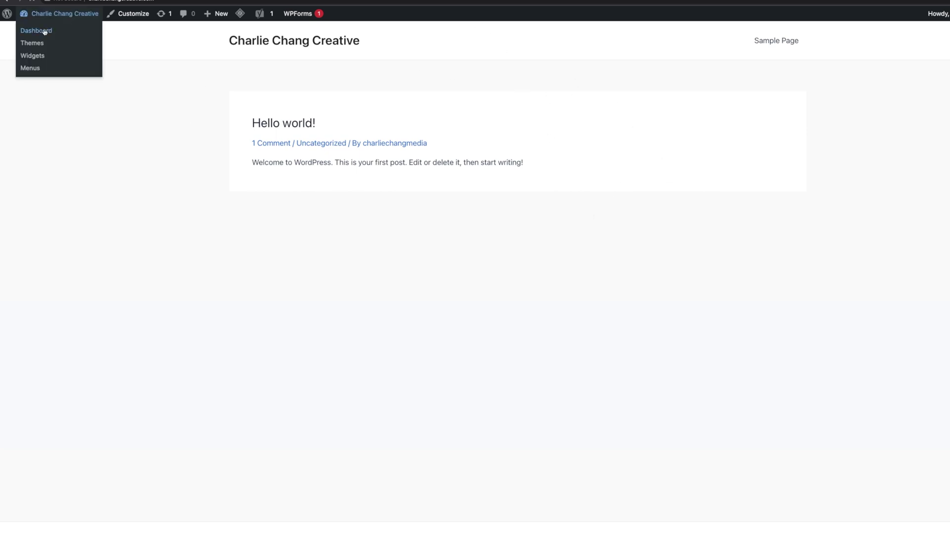
pyautogui.click(45, 30)
# Add a new WordPress page and dismiss the block editor's welcome guide.
pyautogui.moveTo(25, 144)
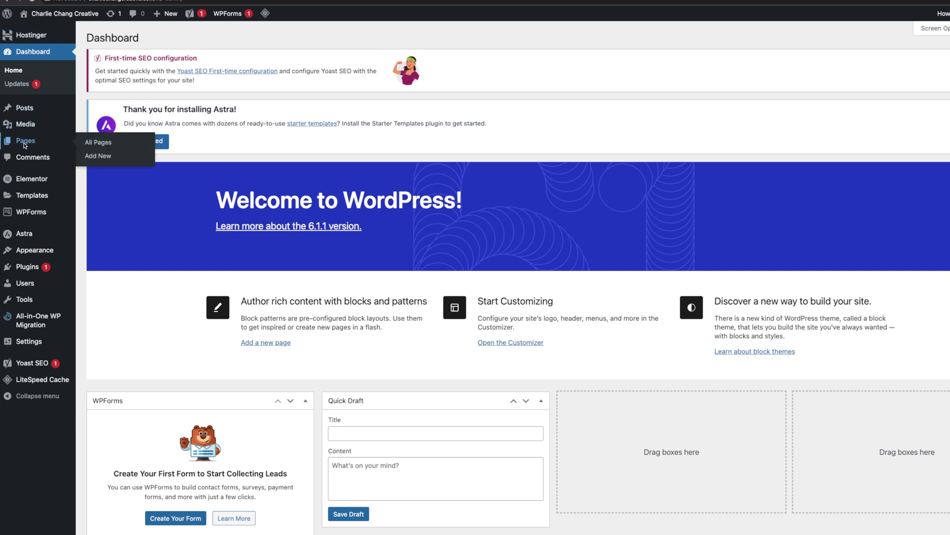
pyautogui.click(24, 144)
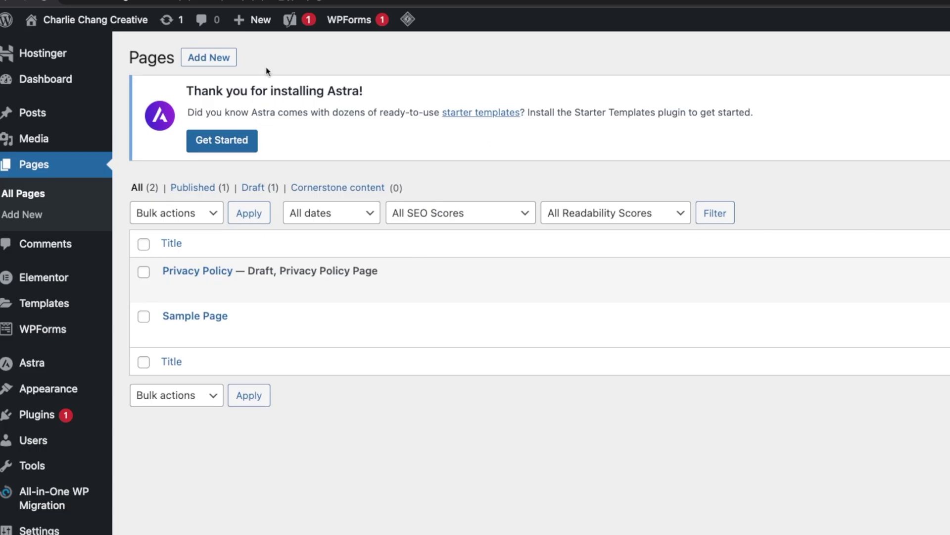
pyautogui.click(201, 65)
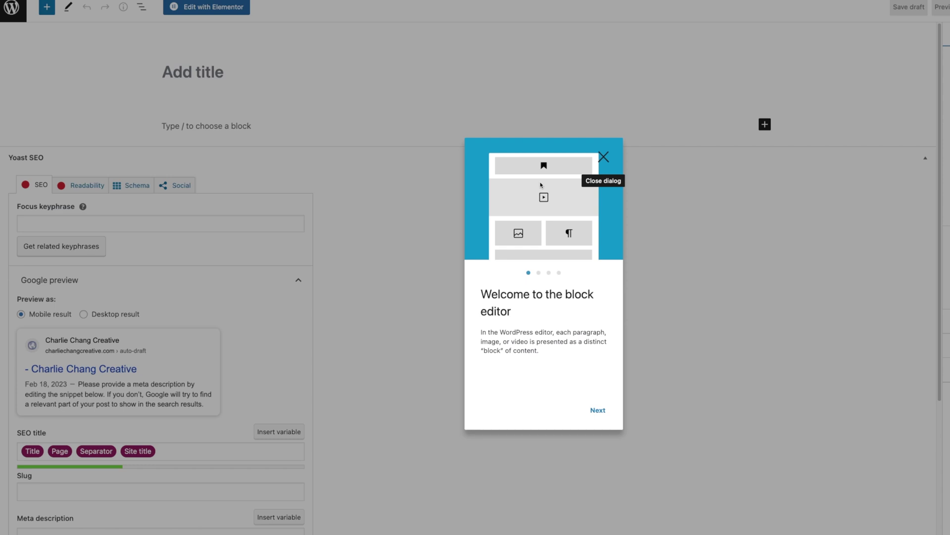
pyautogui.click(603, 157)
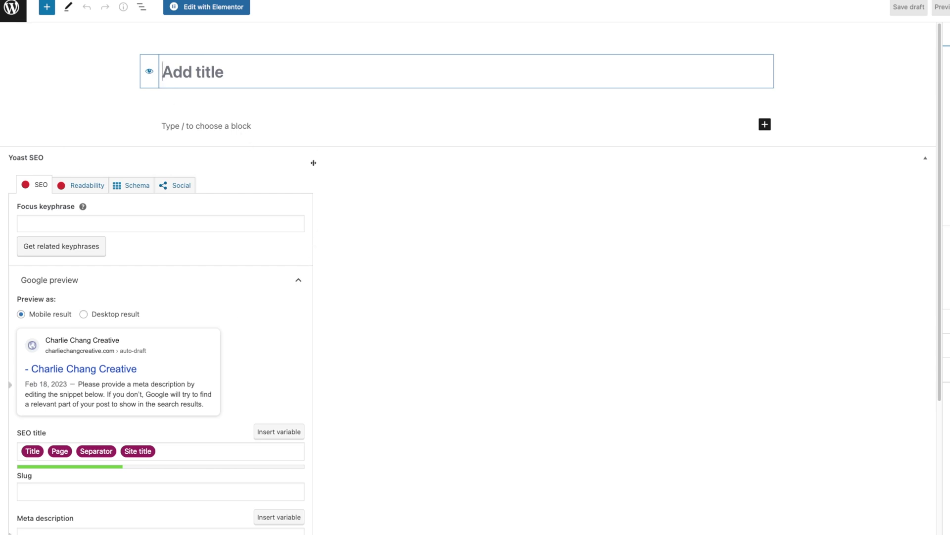
# Open the new page for editing in Elementor, dismiss the Yoast SEO notice and add a single-column section.
pyautogui.click(215, 11)
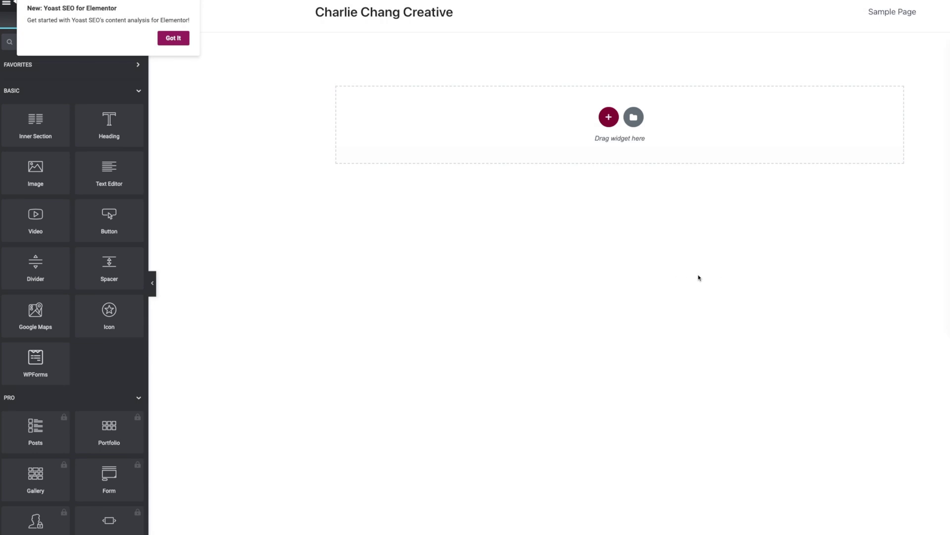
pyautogui.click(173, 38)
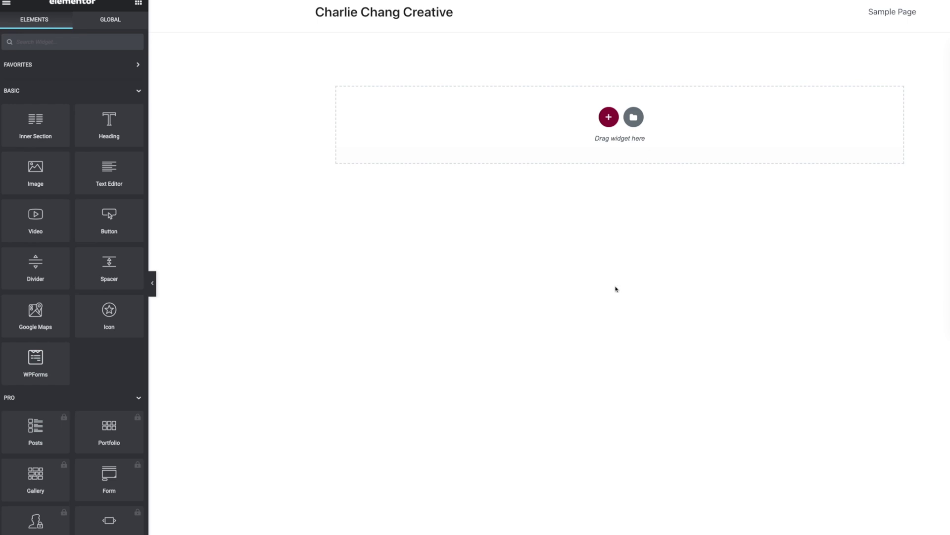
pyautogui.click(610, 118)
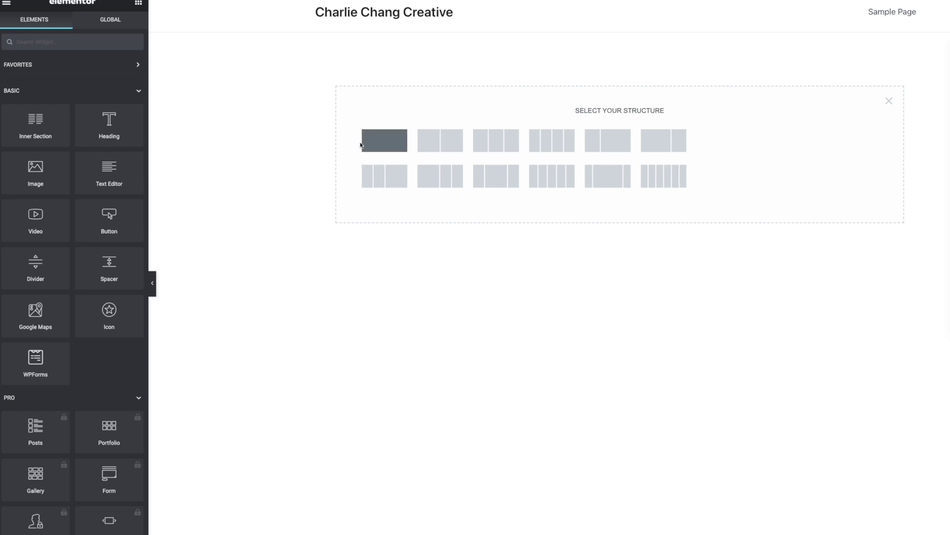
pyautogui.click(380, 141)
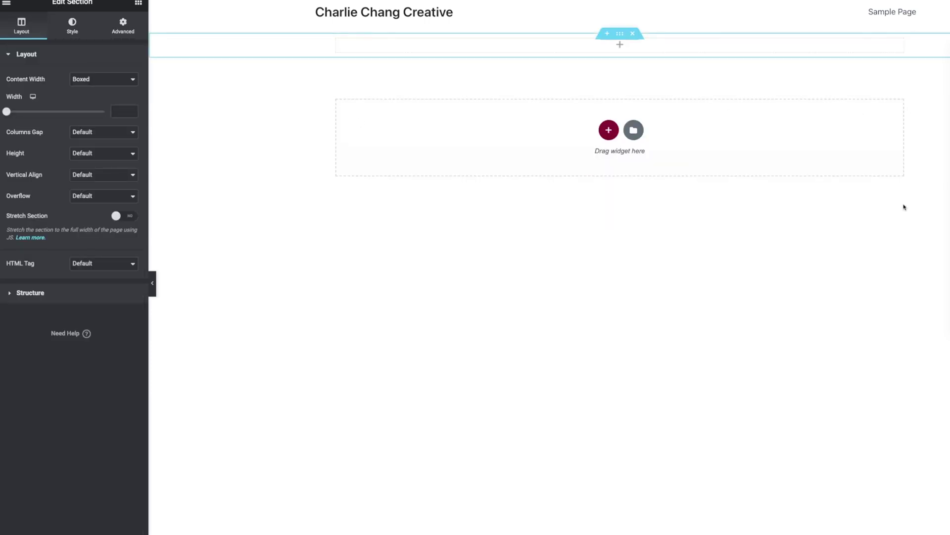
# Set the section's content width to Full Width and its height to Fit To Screen.
pyautogui.click(96, 82)
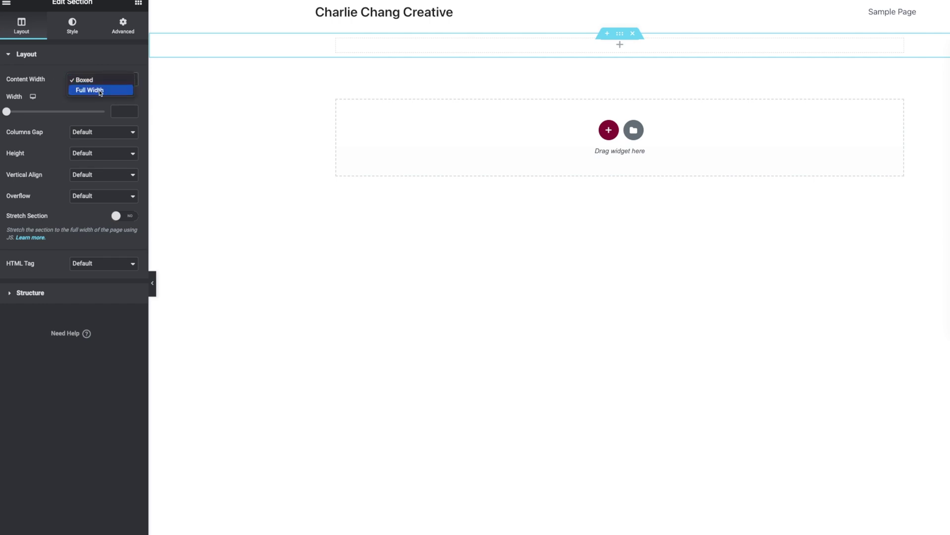
pyautogui.click(101, 93)
pyautogui.click(95, 122)
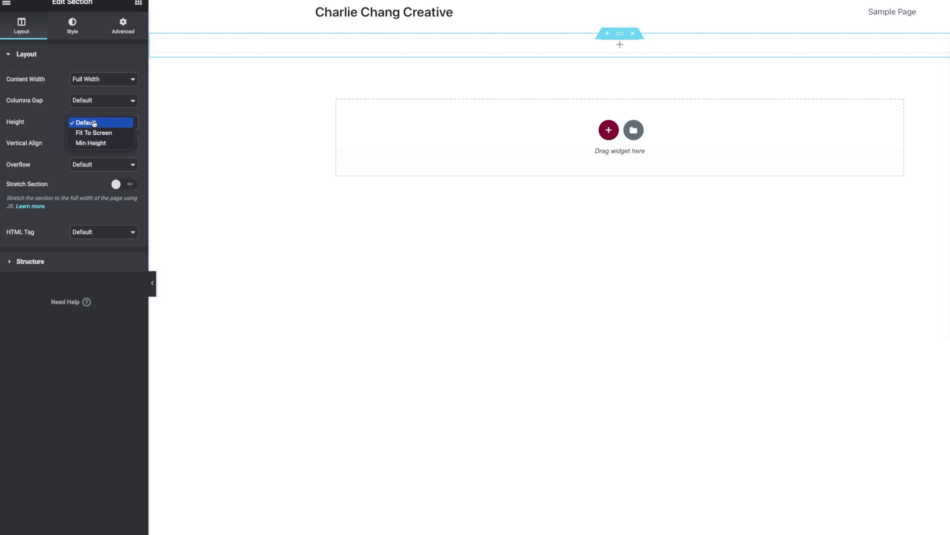
pyautogui.click(101, 134)
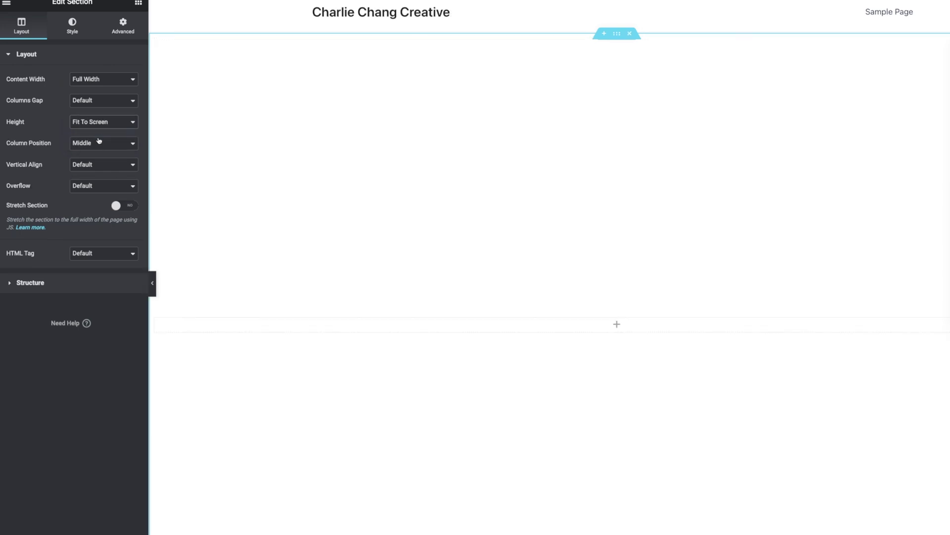
pyautogui.click(97, 165)
# Give the section a slideshow background using the uploaded bride silhouette photo wedding3-1-8.jpg.
pyautogui.click(81, 31)
pyautogui.click(76, 30)
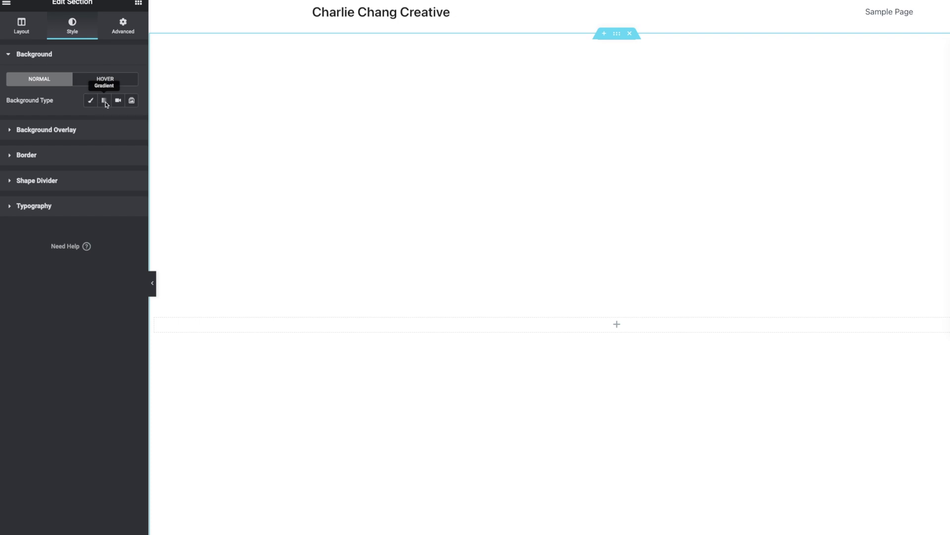
pyautogui.click(137, 104)
pyautogui.click(26, 147)
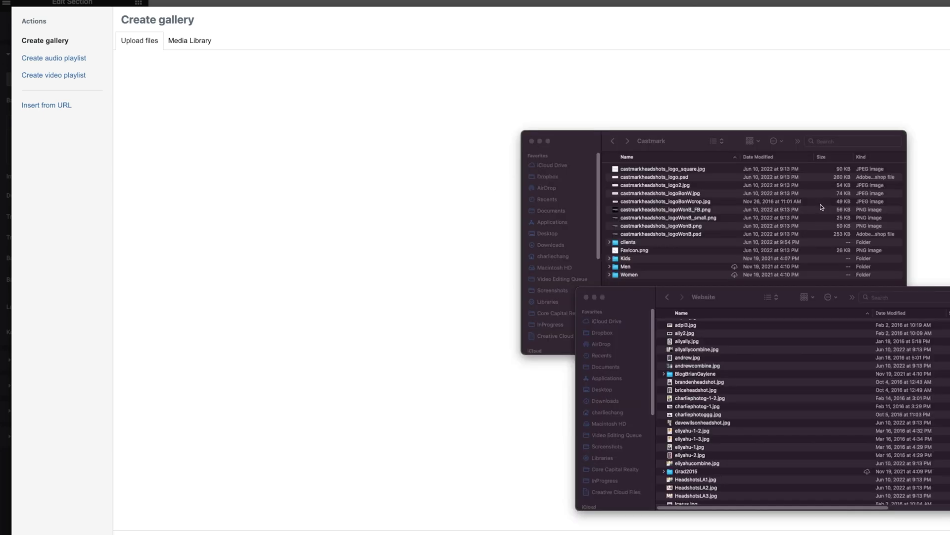
pyautogui.scroll(2, 756, 342)
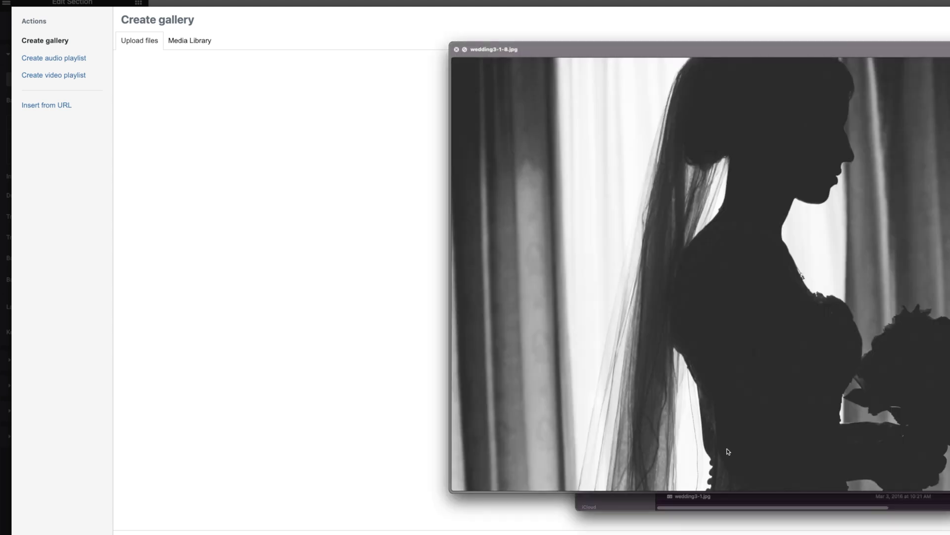
pyautogui.press('space')
pyautogui.moveTo(722, 456); pyautogui.dragTo(349, 203)
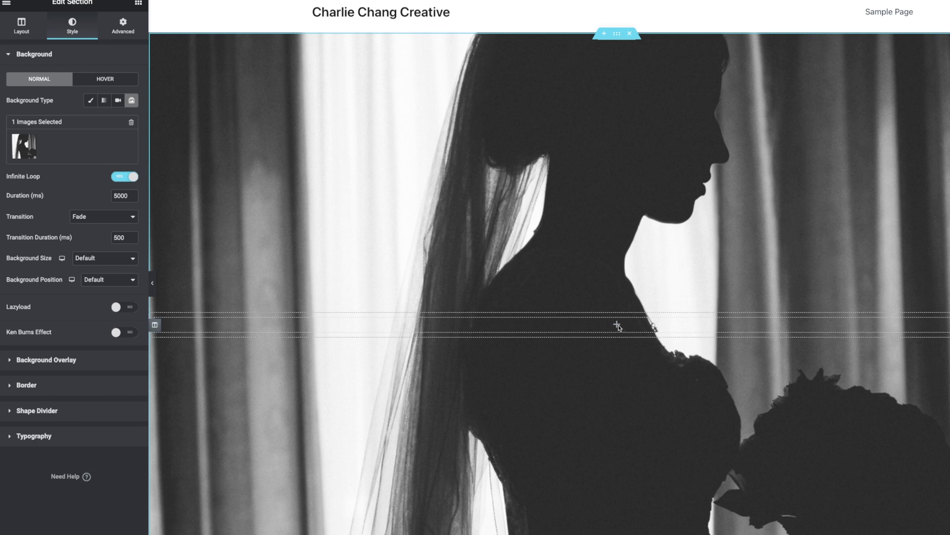
# Add a Heading widget to the section's column and set its text to "Charlie Chang Creative".
pyautogui.click(618, 325)
pyautogui.moveTo(108, 124); pyautogui.dragTo(623, 324)
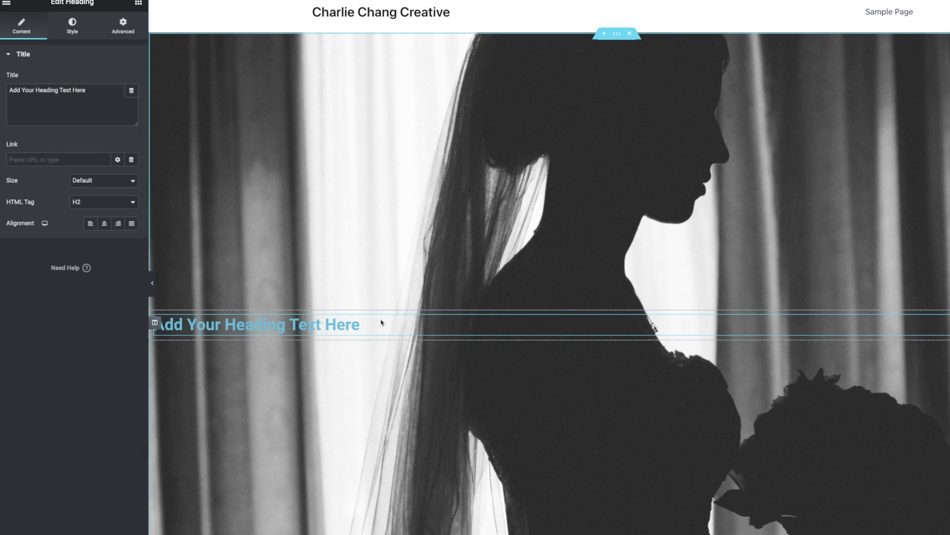
pyautogui.tripleClick(349, 324)
pyautogui.write('Charlie Chang Creative')
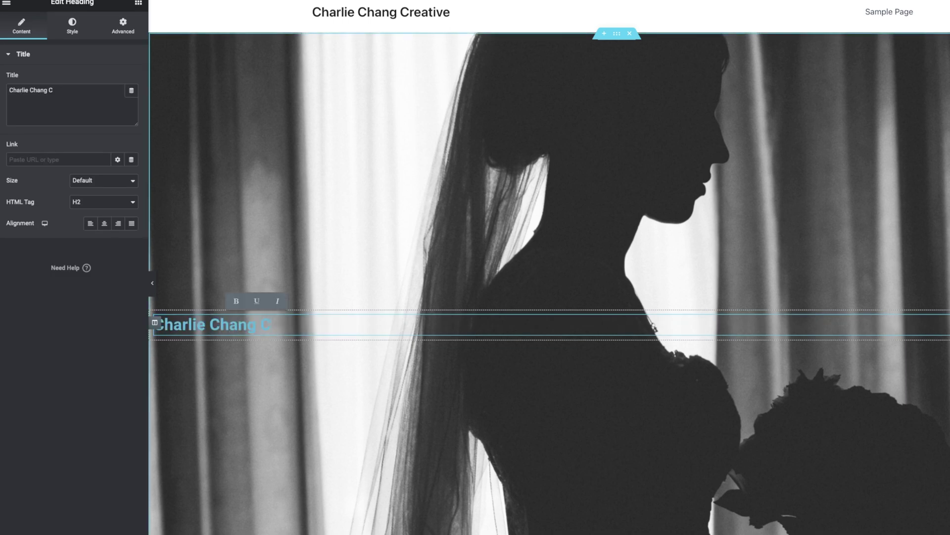
# Change the heading's text color to white.
pyautogui.tripleClick(233, 324)
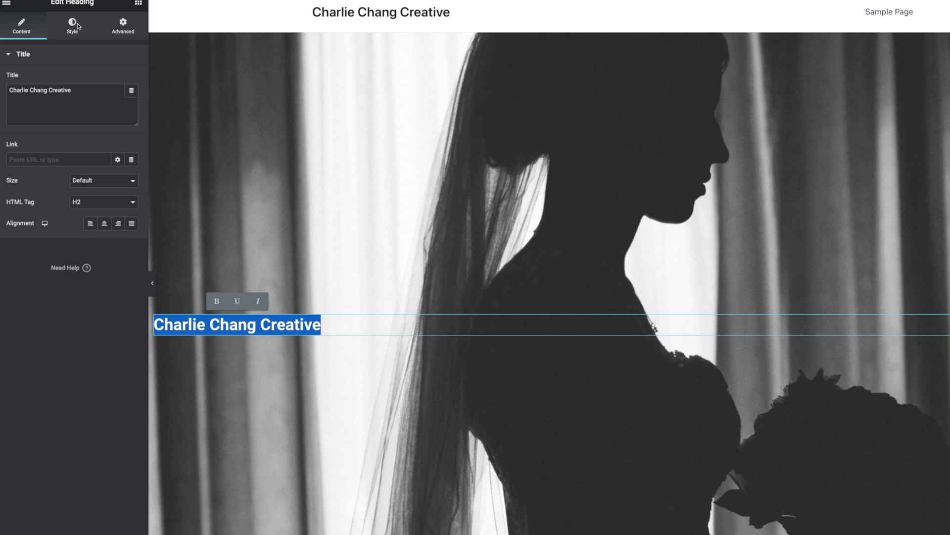
pyautogui.click(78, 26)
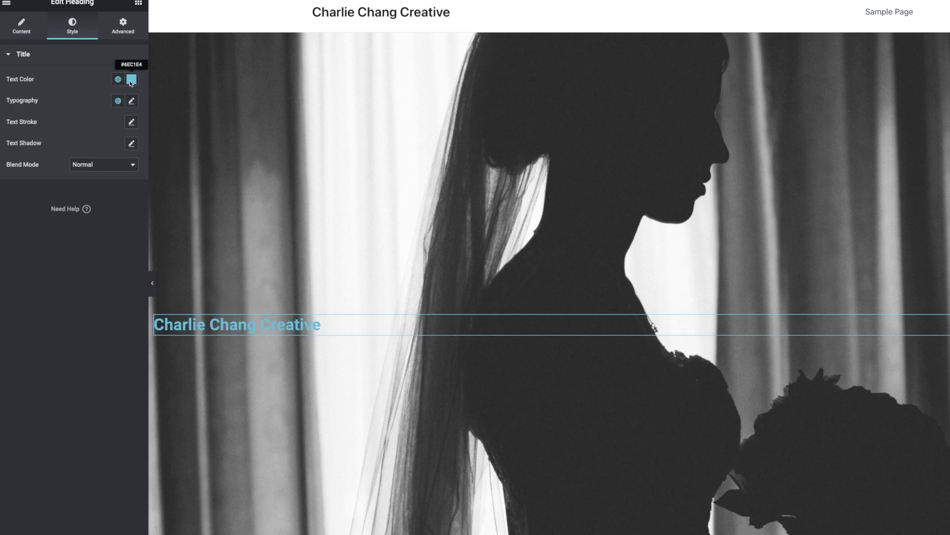
pyautogui.click(130, 81)
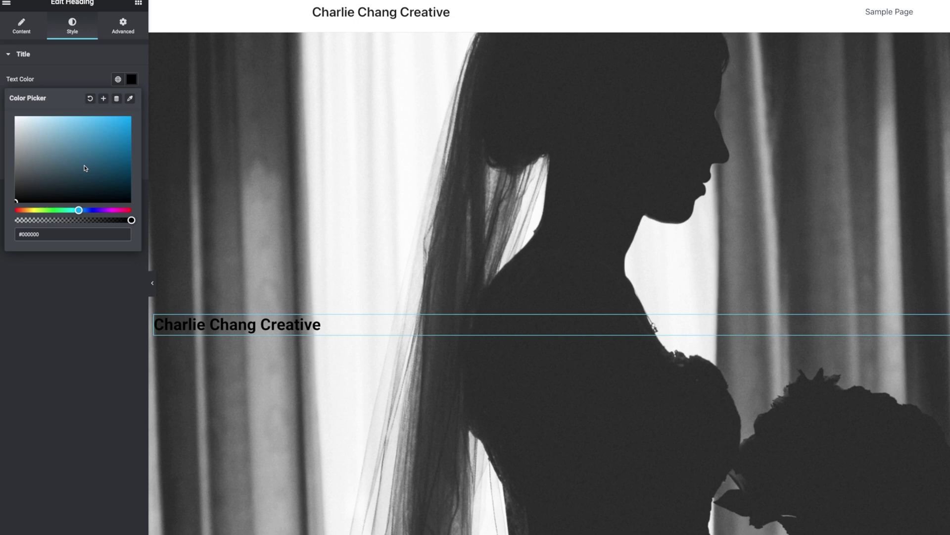
pyautogui.click(132, 80)
# Set the heading's typography to a size of 65 px and Bold weight.
pyautogui.click(132, 101)
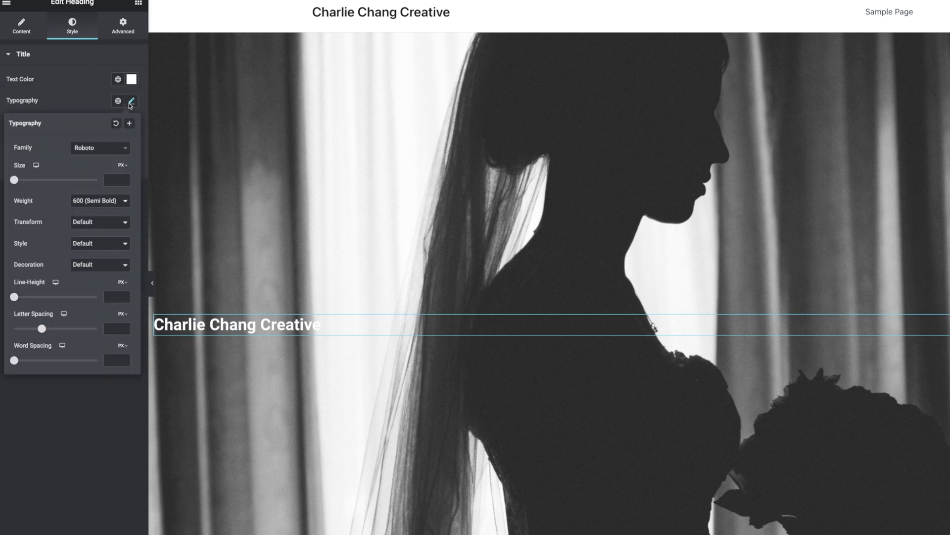
pyautogui.click(99, 148)
pyautogui.moveTo(20, 181); pyautogui.dragTo(40, 181)
pyautogui.click(99, 201)
pyautogui.click(96, 262)
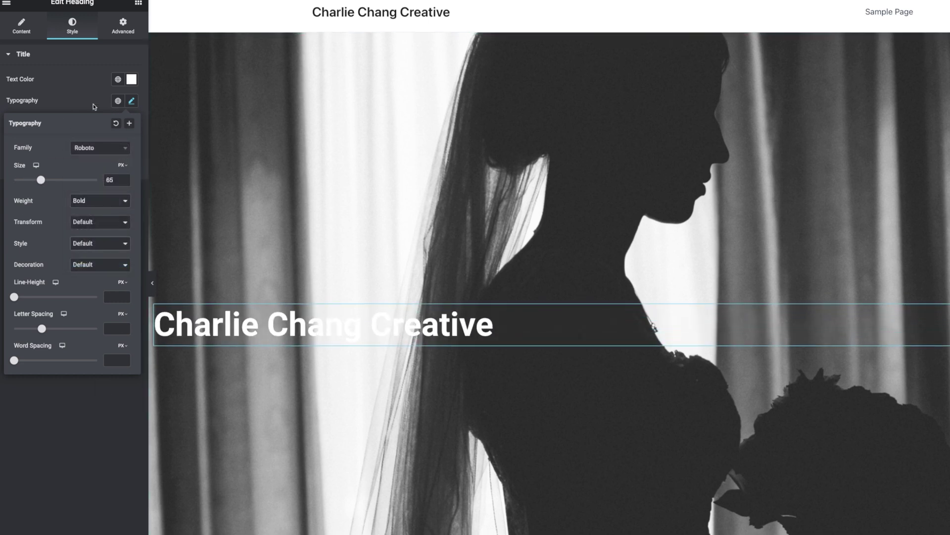
pyautogui.click(71, 92)
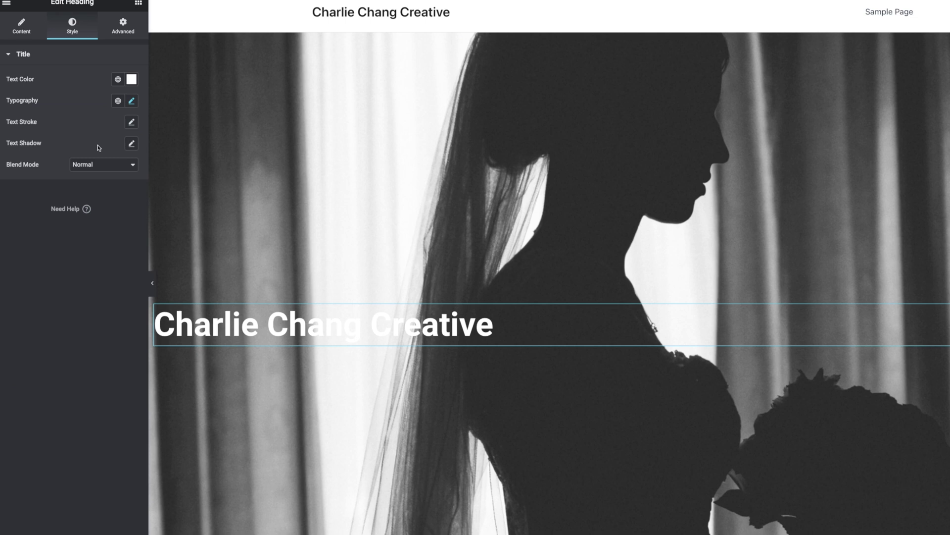
# Give the heading a text shadow with a more opaque black and a larger blur, and center the heading.
pyautogui.click(131, 144)
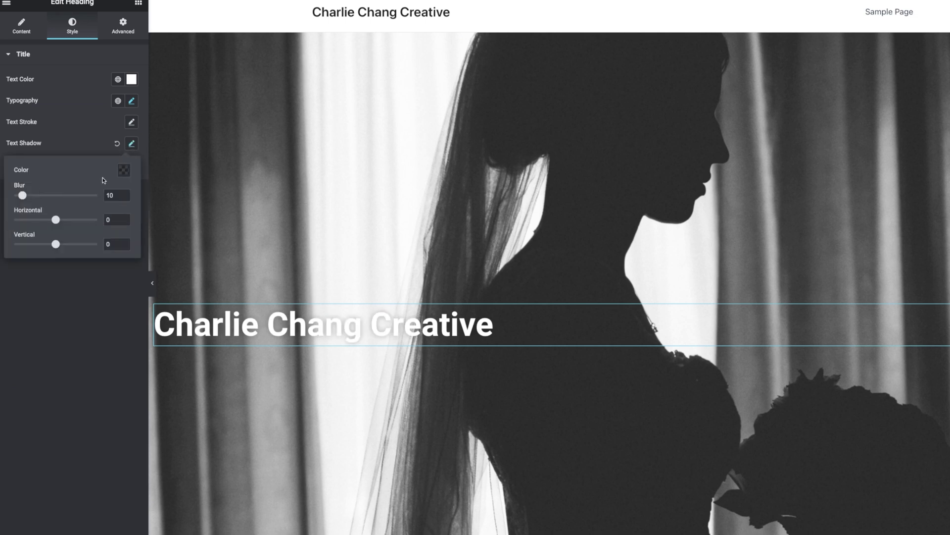
pyautogui.click(124, 171)
pyautogui.moveTo(106, 311); pyautogui.dragTo(70, 311)
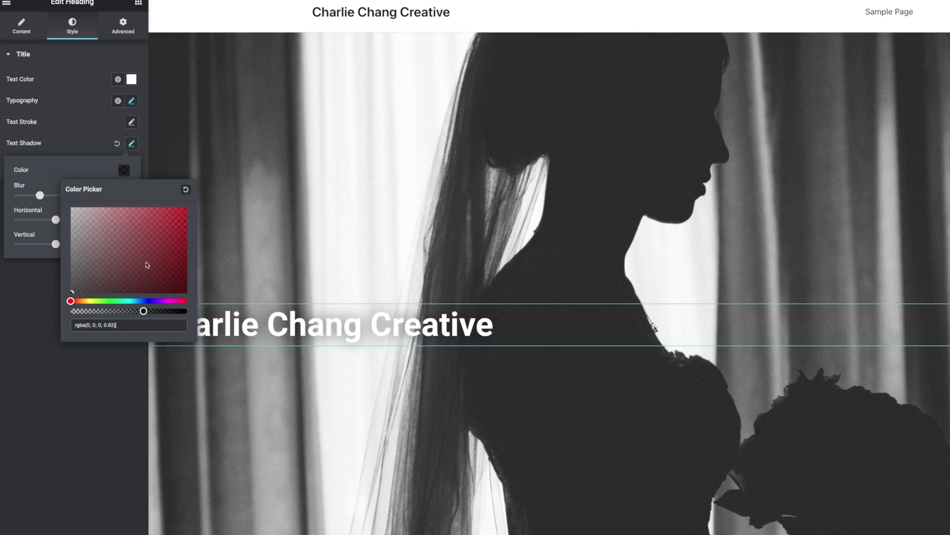
pyautogui.click(40, 191)
pyautogui.moveTo(40, 195); pyautogui.dragTo(57, 220)
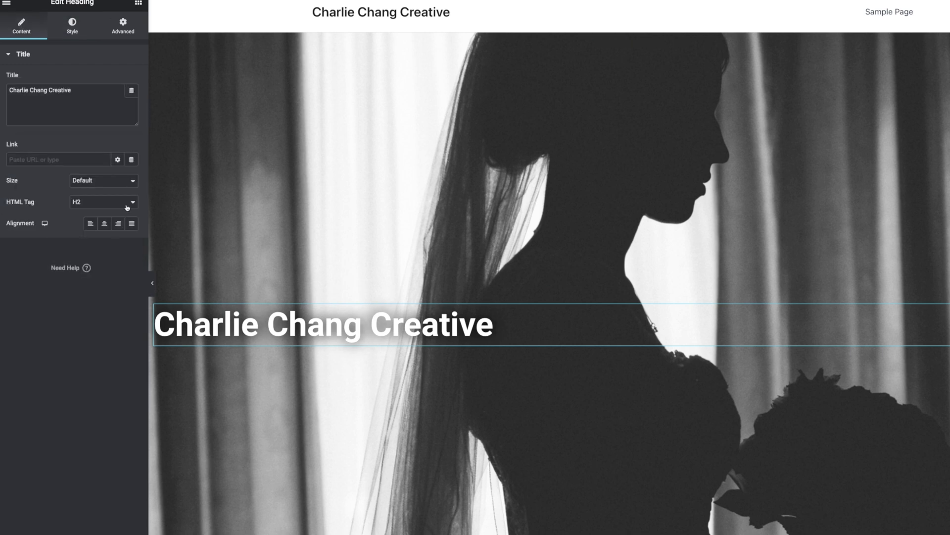
pyautogui.click(104, 225)
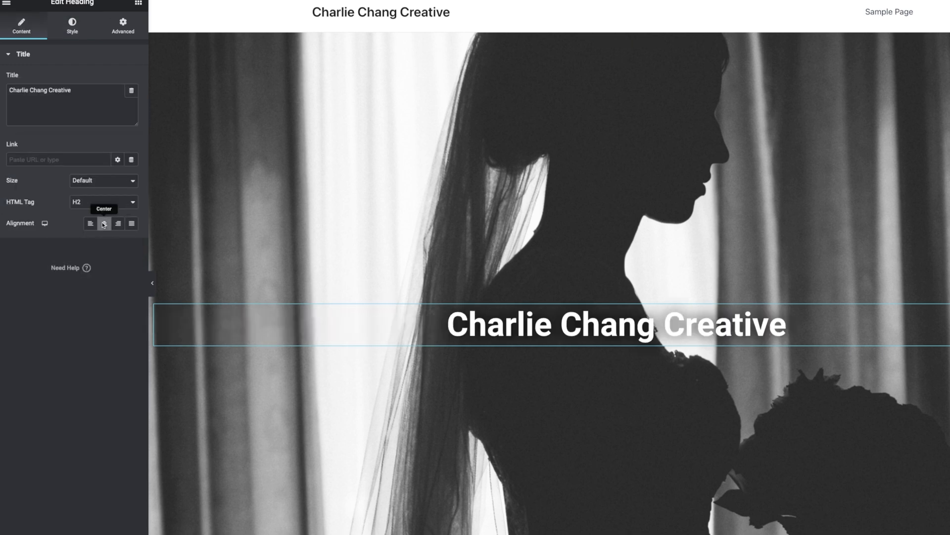
# Add a Text Editor widget below the heading and append filler text to its Lorem ipsum paragraph.
pyautogui.click(7, 3)
pyautogui.click(10, 3)
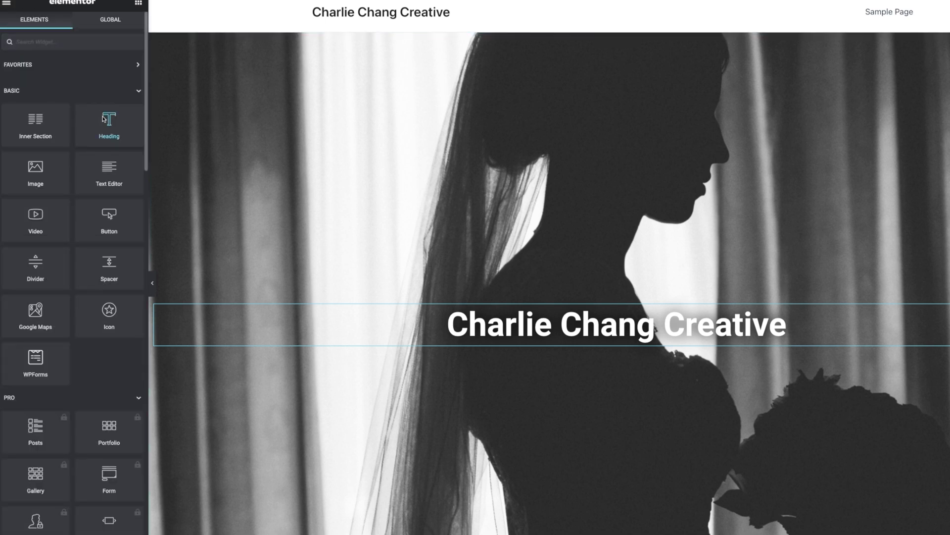
pyautogui.moveTo(104, 175); pyautogui.dragTo(611, 346)
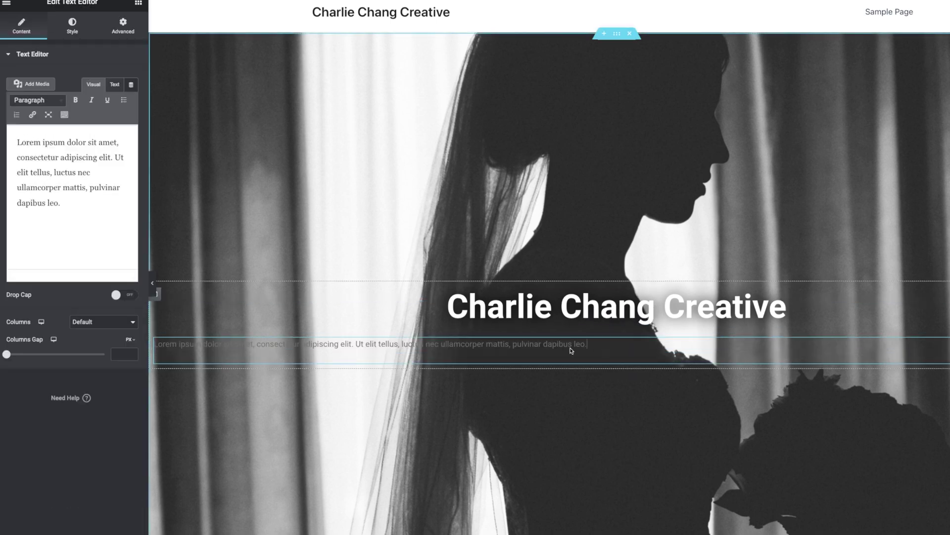
pyautogui.write('sfjlsdjfkasjdlkf setlksdjflals lksdfjlksad jflksadjflkas')
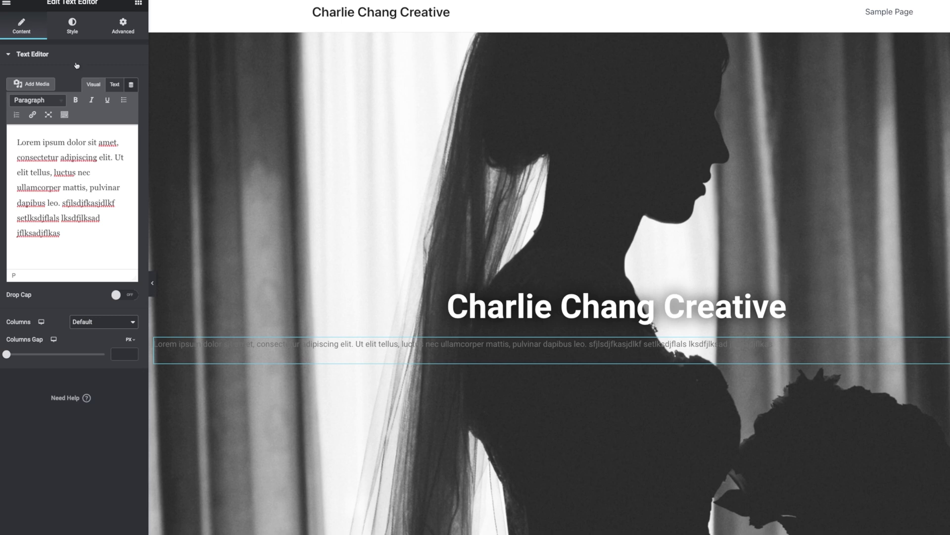
# Set the paragraph's text color to #FFFFFF and its alignment to center.
pyautogui.click(72, 26)
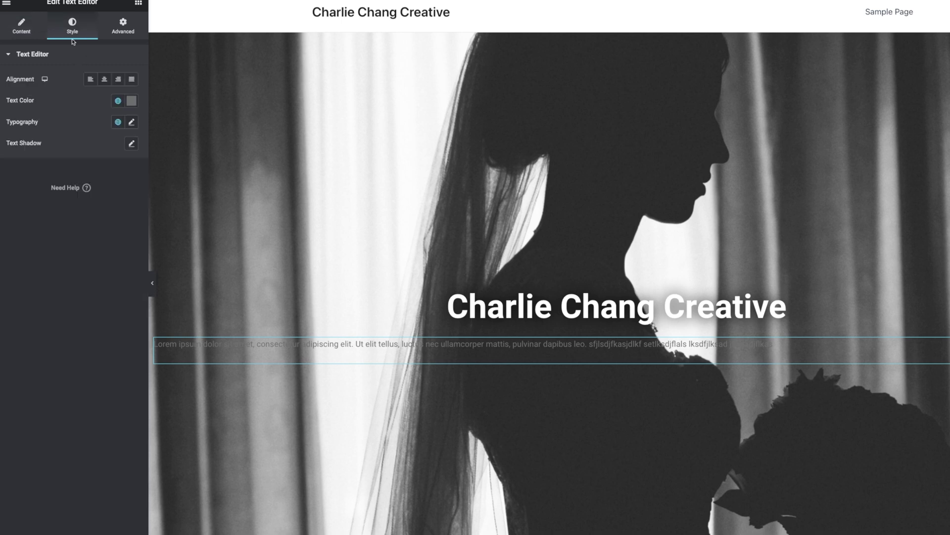
pyautogui.click(132, 100)
pyautogui.write('#FFFFFF')
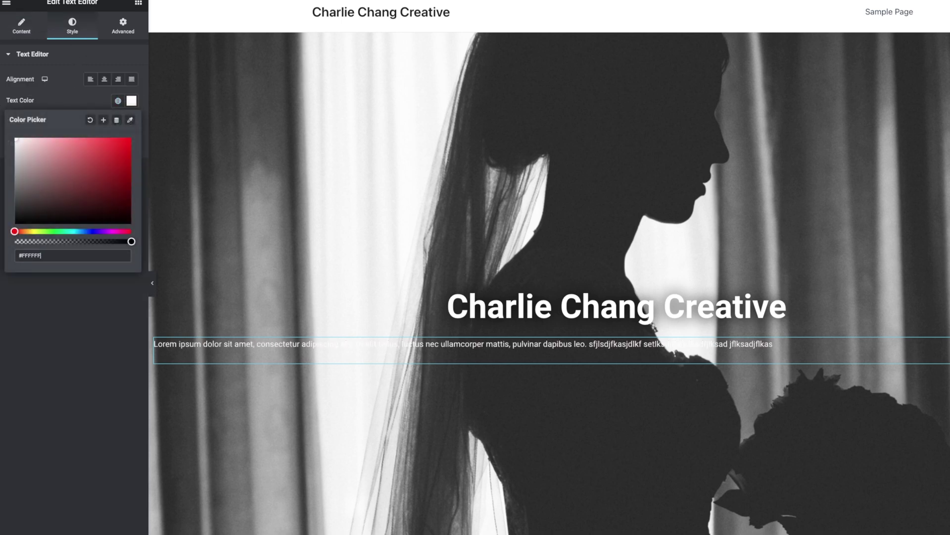
pyautogui.click(82, 67)
pyautogui.click(101, 84)
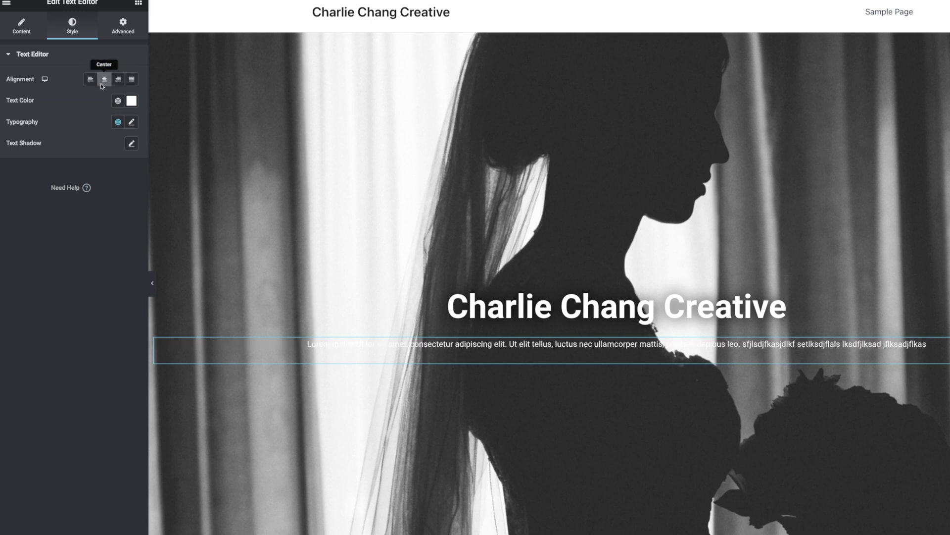
# Give the paragraph widget a custom width of about 28%.
pyautogui.click(123, 26)
pyautogui.click(102, 158)
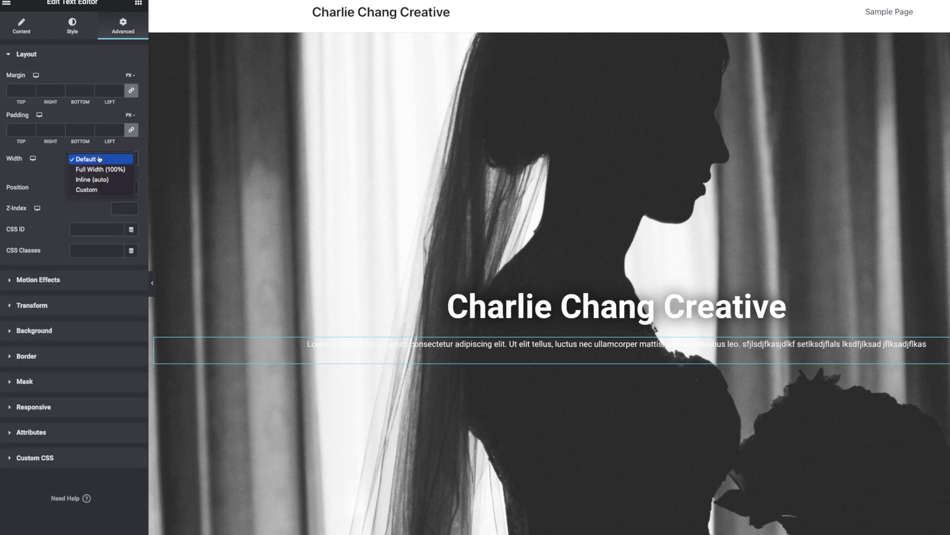
pyautogui.click(100, 190)
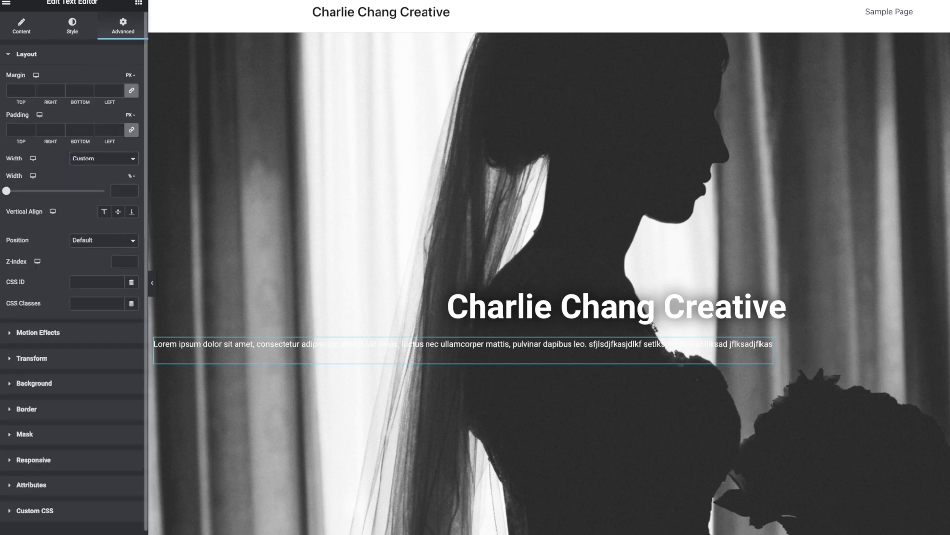
pyautogui.moveTo(9, 194); pyautogui.dragTo(29, 196)
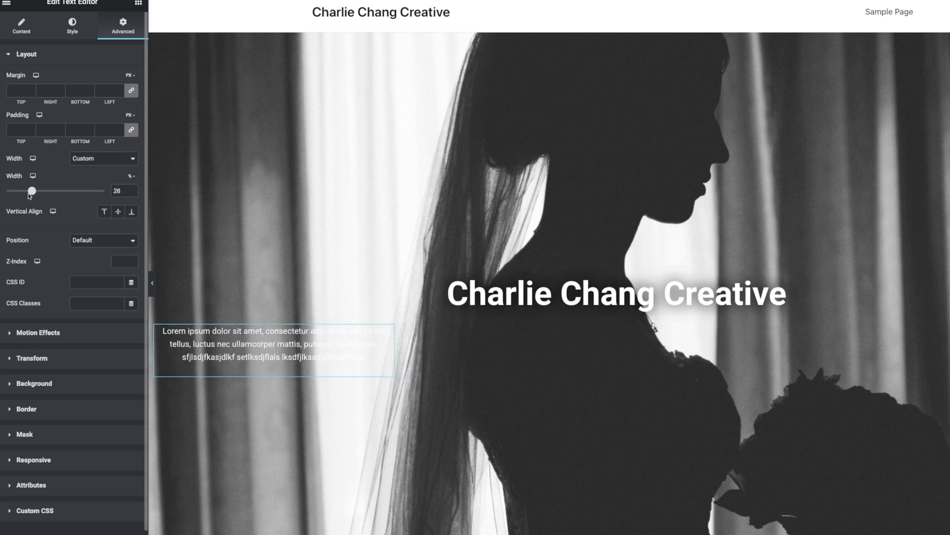
# Set the horizontal alignment of the column containing the heading and paragraph to Center.
pyautogui.click(296, 339)
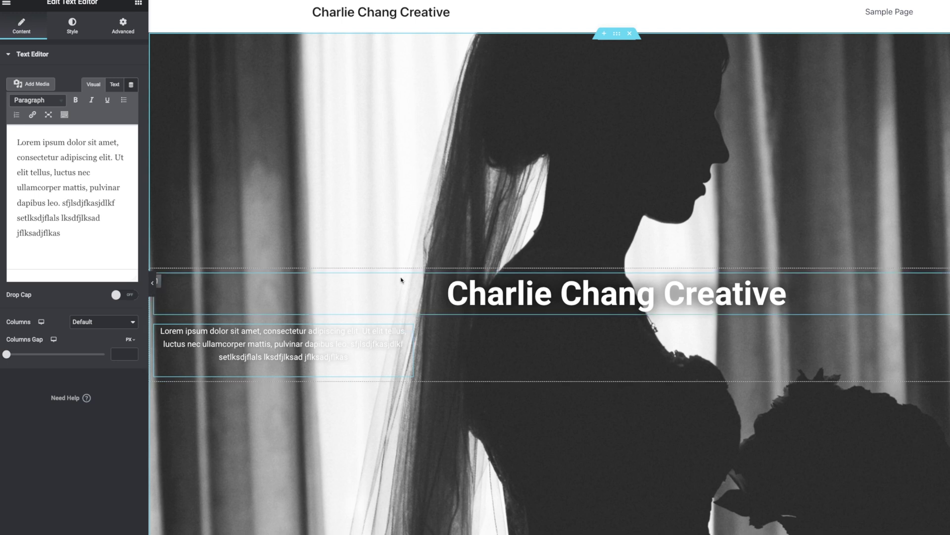
pyautogui.click(158, 282)
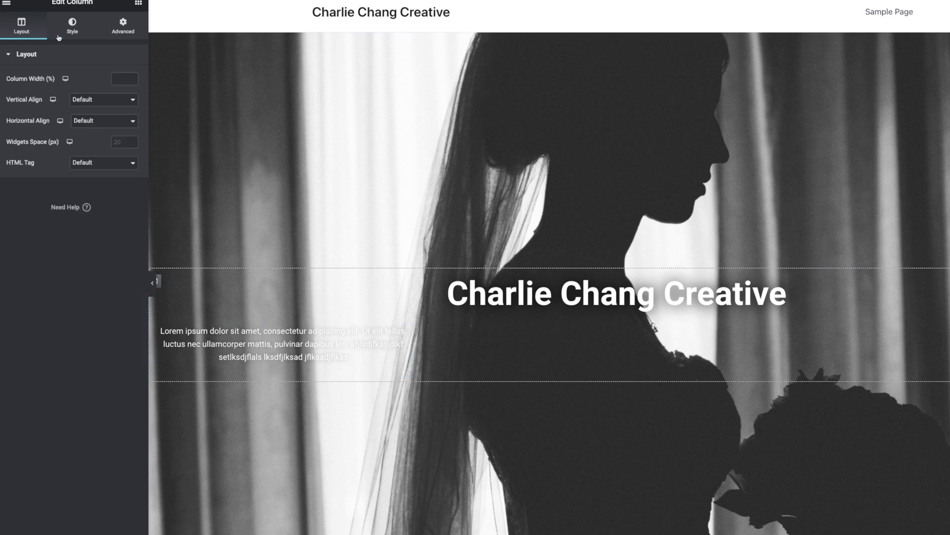
pyautogui.click(97, 123)
pyautogui.click(95, 141)
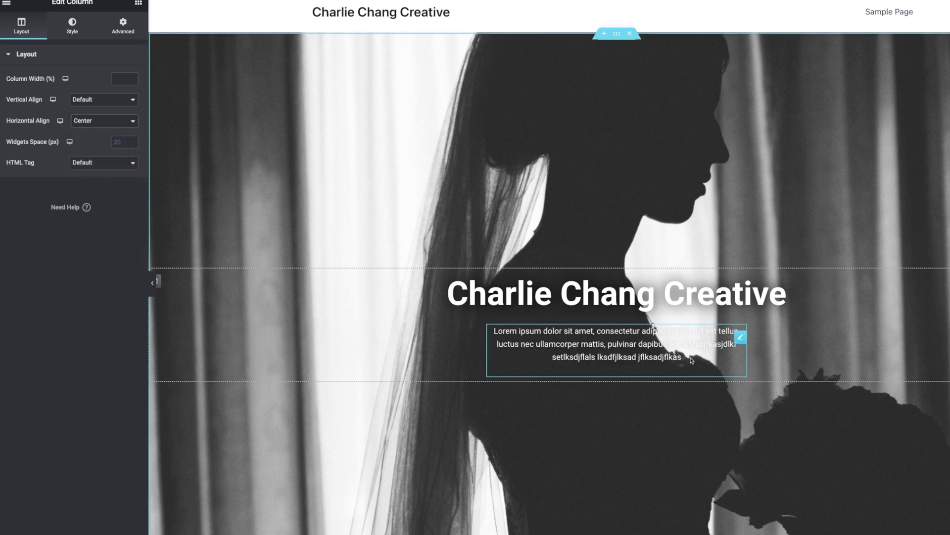
# Add a Button widget below the paragraph, label it "Portfolio" and center it.
pyautogui.click(138, 2)
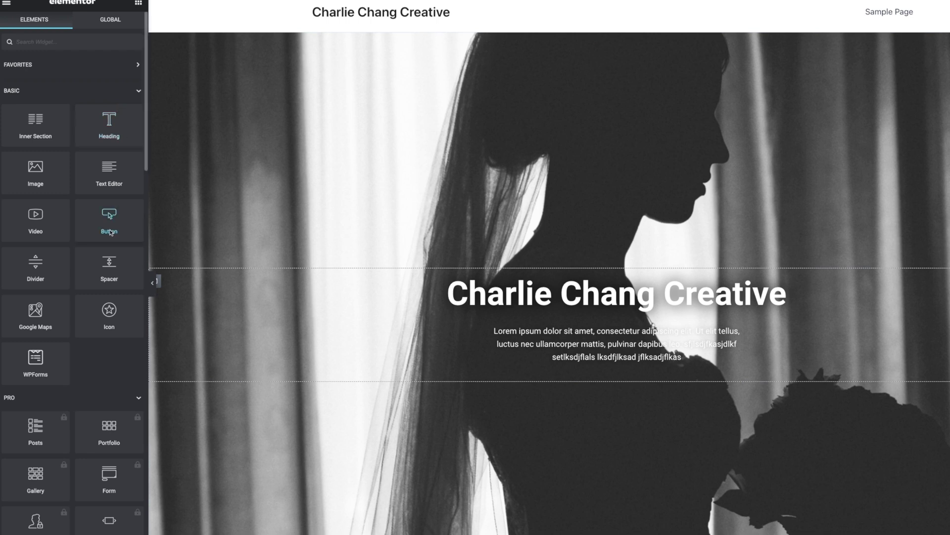
pyautogui.moveTo(111, 224); pyautogui.dragTo(610, 379)
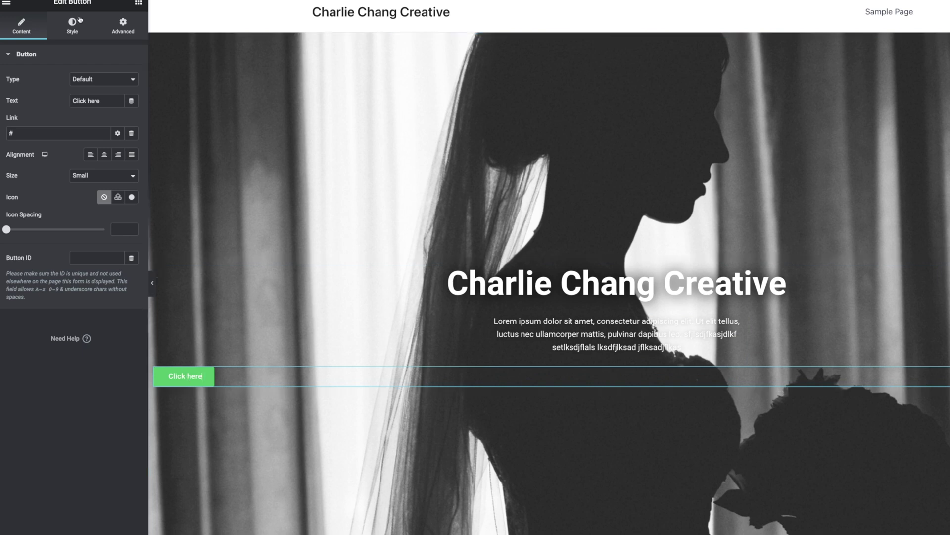
pyautogui.tripleClick(108, 102)
pyautogui.write('Portfolio')
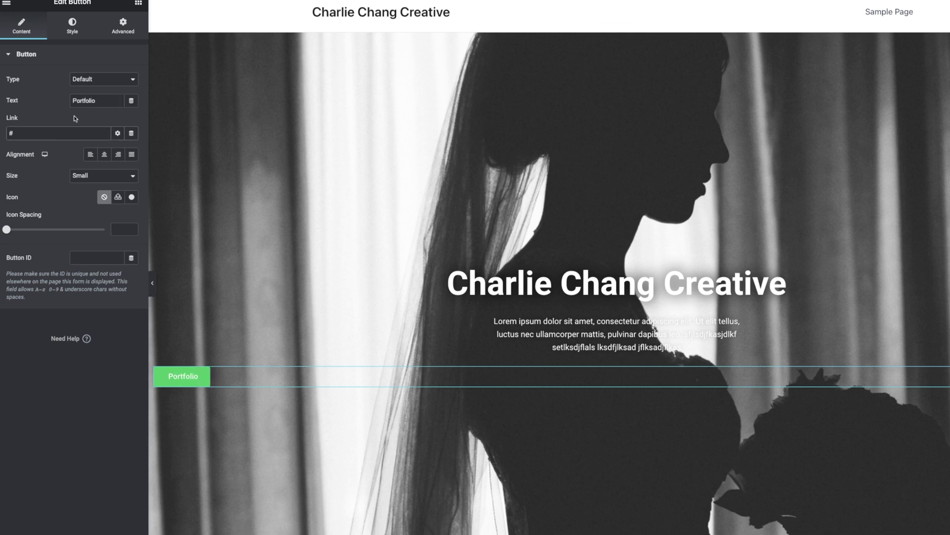
pyautogui.press('Tab')
pyautogui.click(105, 155)
# Try the Medium size on the Portfolio button and return it to Small.
pyautogui.click(102, 177)
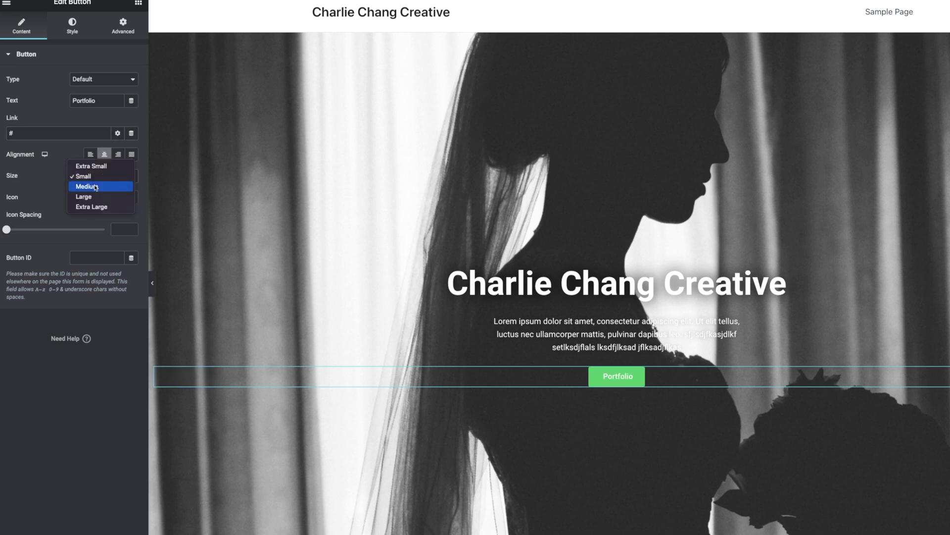
pyautogui.click(95, 187)
pyautogui.click(97, 176)
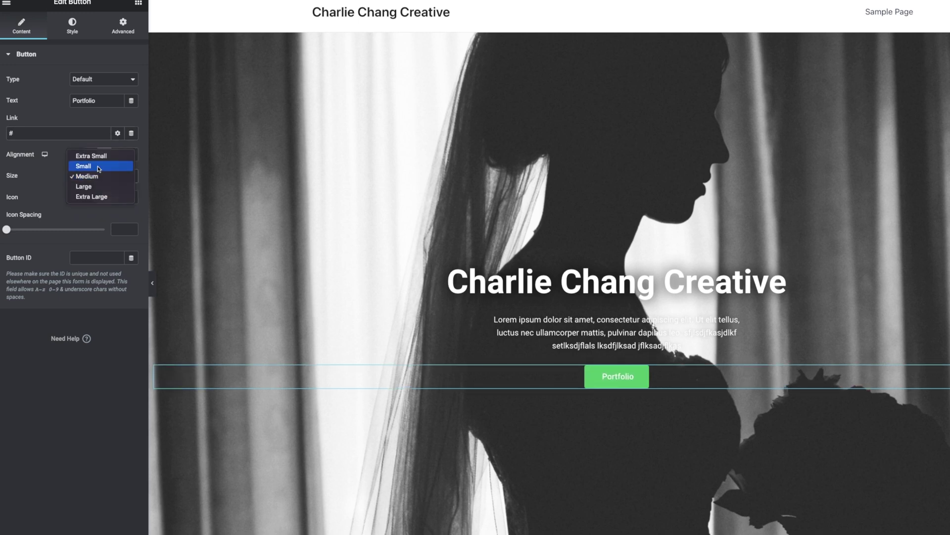
pyautogui.click(94, 166)
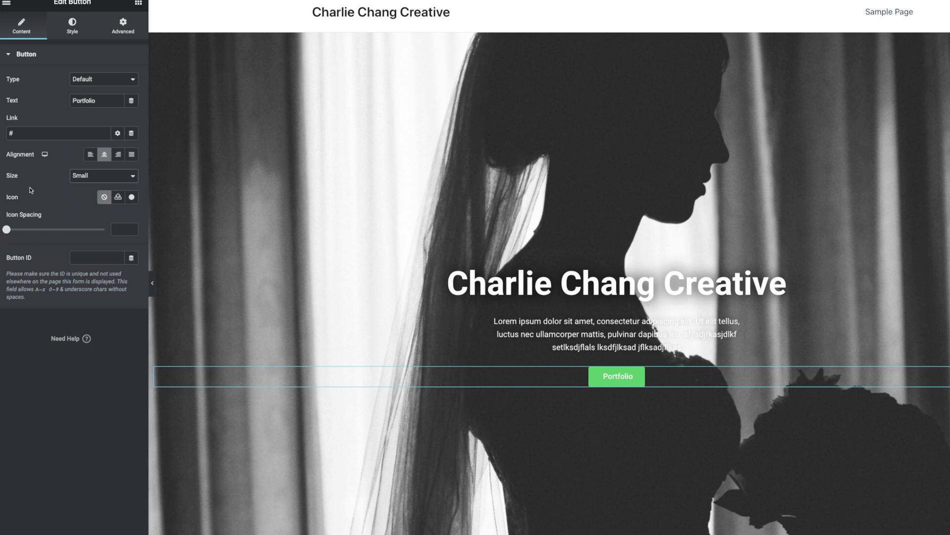
# Set the Portfolio button's background color to black, #000000.
pyautogui.click(72, 25)
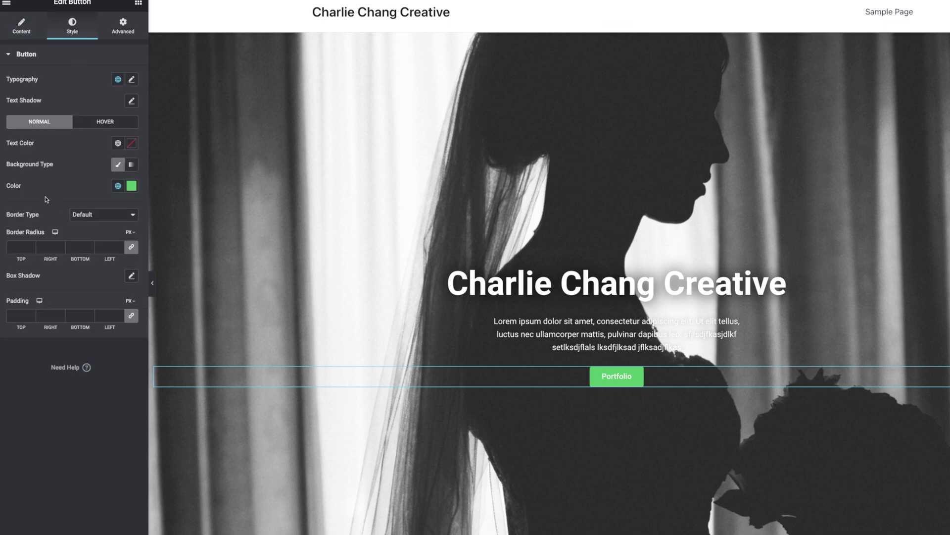
pyautogui.click(131, 186)
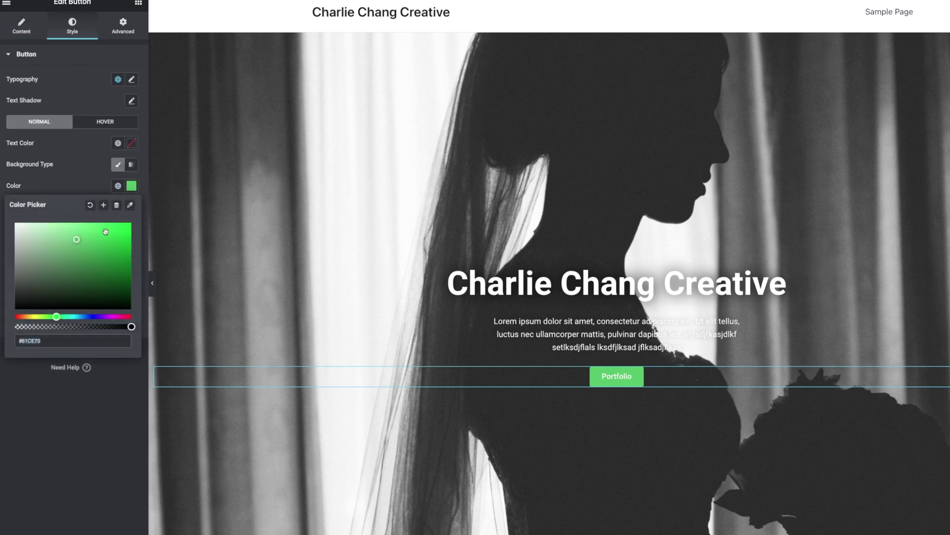
pyautogui.click(41, 250)
pyautogui.moveTo(41, 251); pyautogui.dragTo(1, 379)
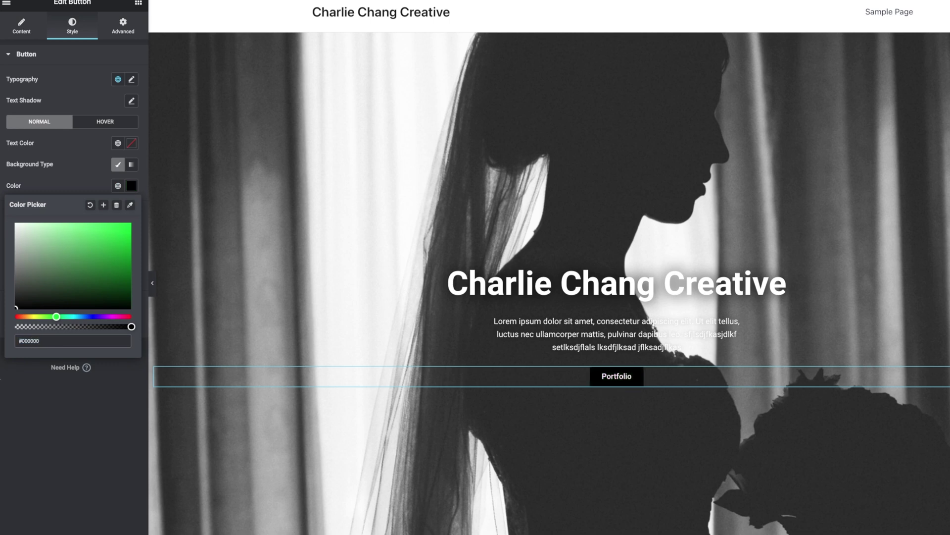
pyautogui.click(101, 411)
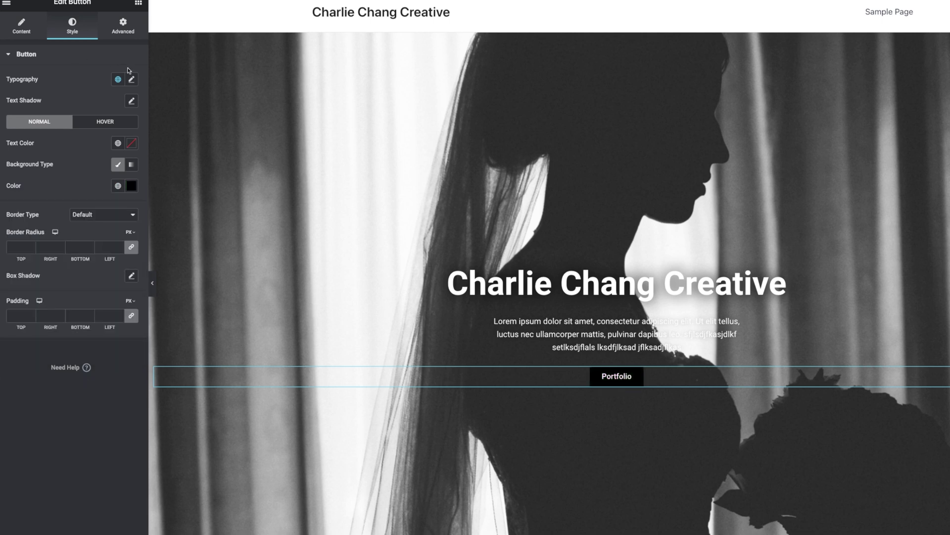
# Enlarge the Portfolio button's text and change its font weight in the typography settings.
pyautogui.click(132, 79)
pyautogui.click(15, 160)
pyautogui.moveTo(22, 159); pyautogui.dragTo(23, 159)
pyautogui.click(99, 179)
pyautogui.click(95, 252)
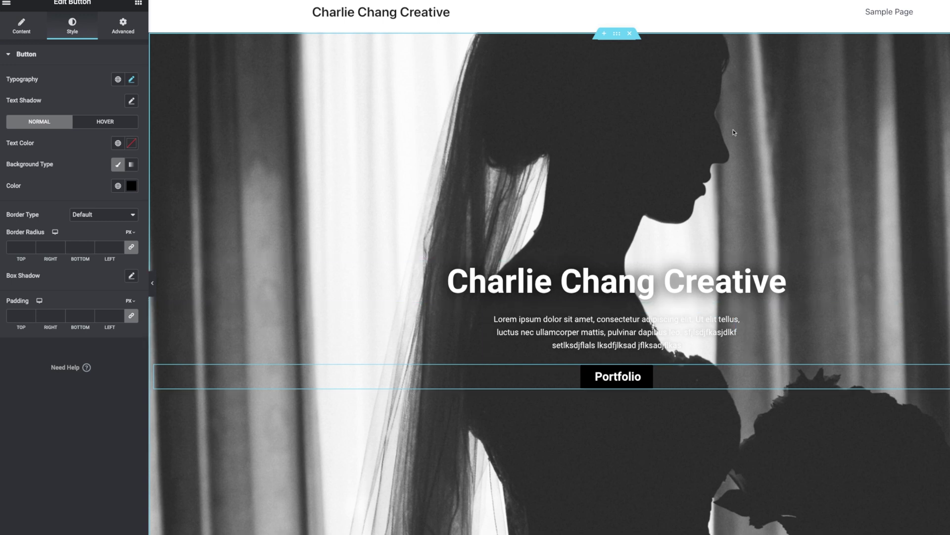
# Add a new section with three equal columns below the hero section.
pyautogui.scroll(-5, 572, 275)
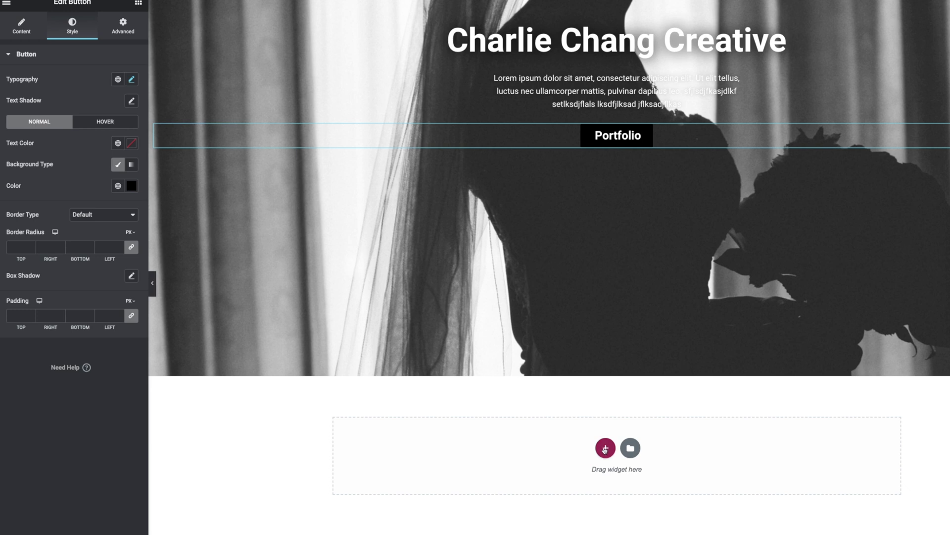
pyautogui.click(605, 448)
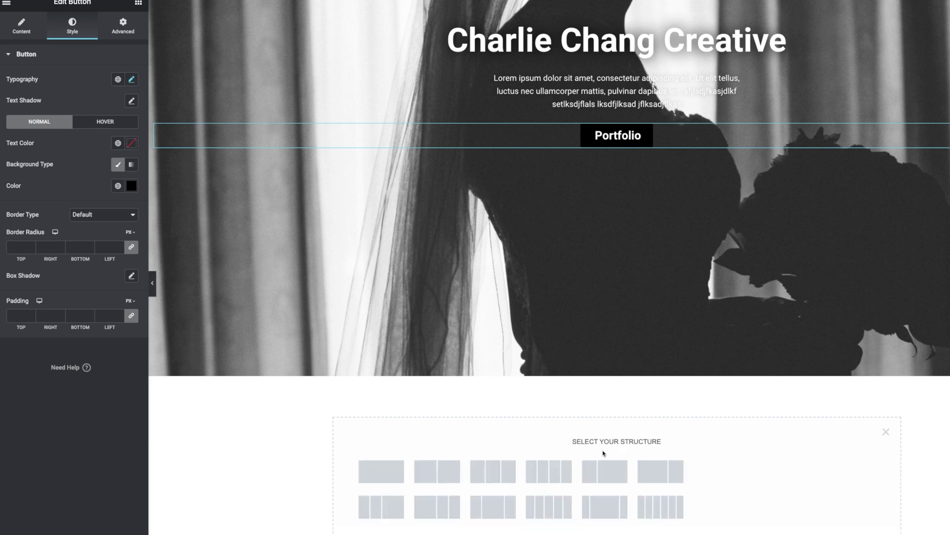
pyautogui.scroll(-1, 604, 450)
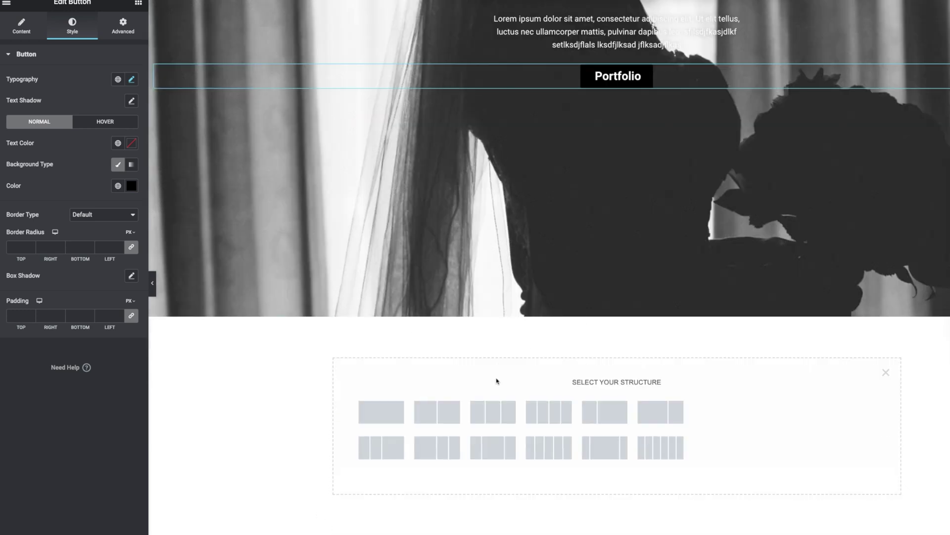
pyautogui.click(493, 413)
# Place an Icon widget in the new section's first column, with a Text Editor below it and a Heading above it.
pyautogui.click(8, 3)
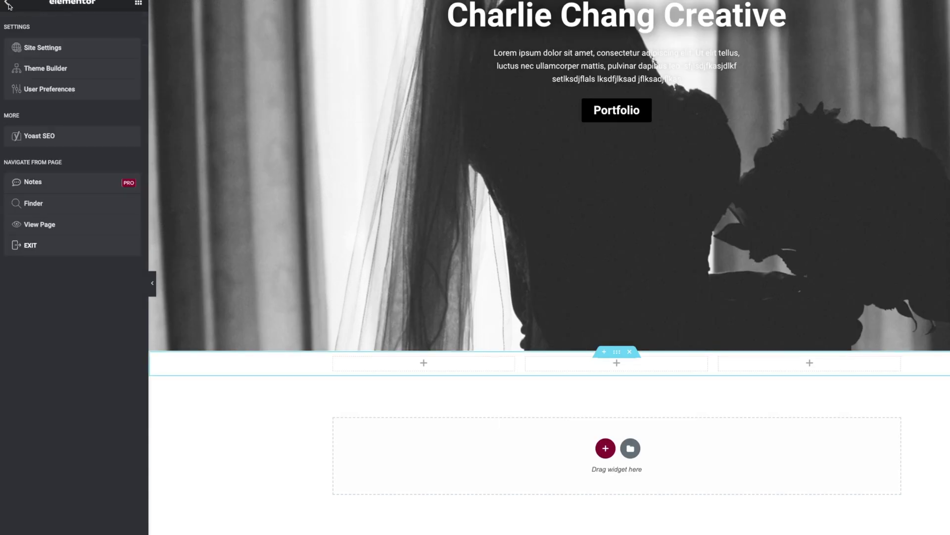
pyautogui.click(9, 4)
pyautogui.scroll(-10, 123, 240)
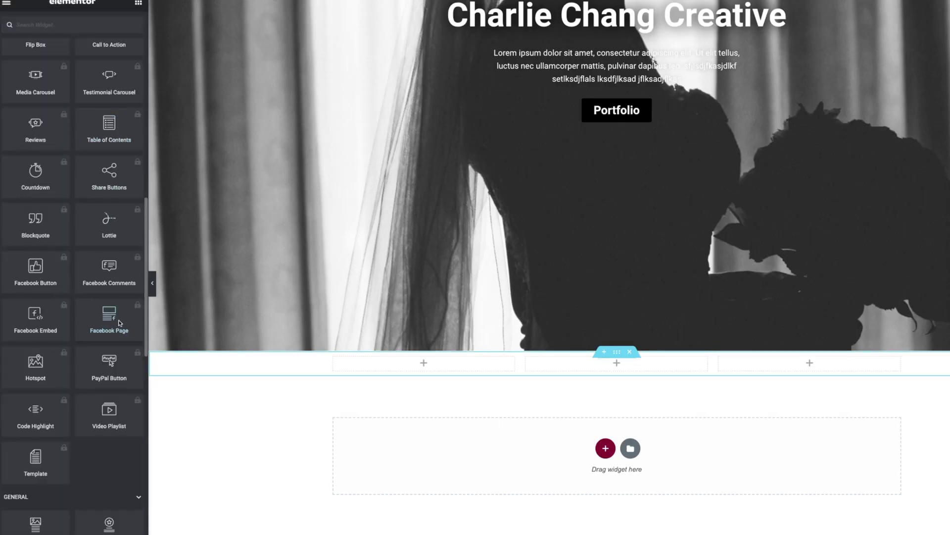
pyautogui.scroll(7, 118, 326)
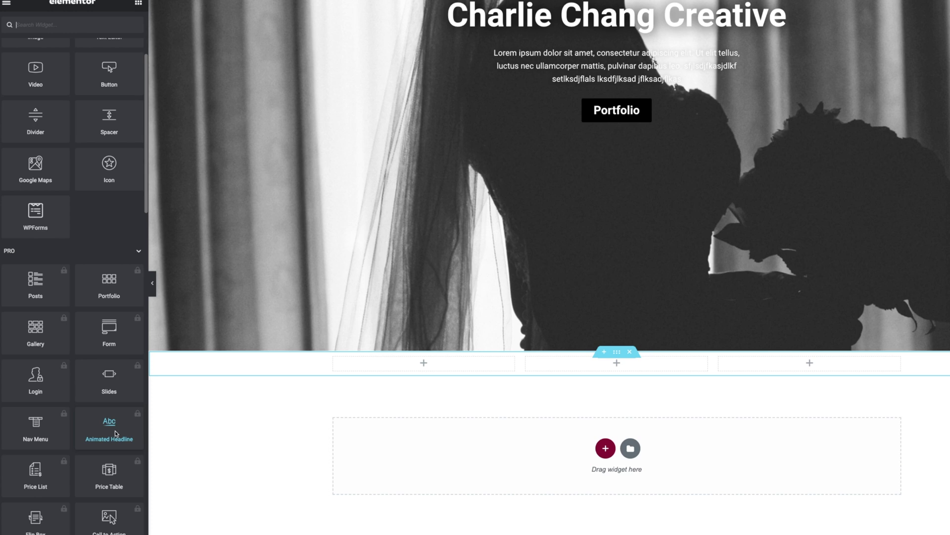
pyautogui.scroll(-2, 115, 429)
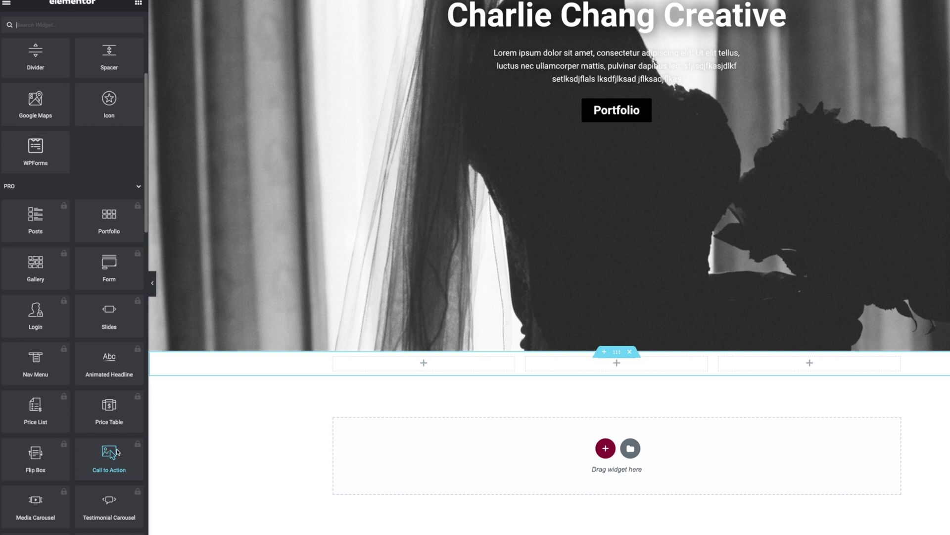
pyautogui.scroll(5, 107, 449)
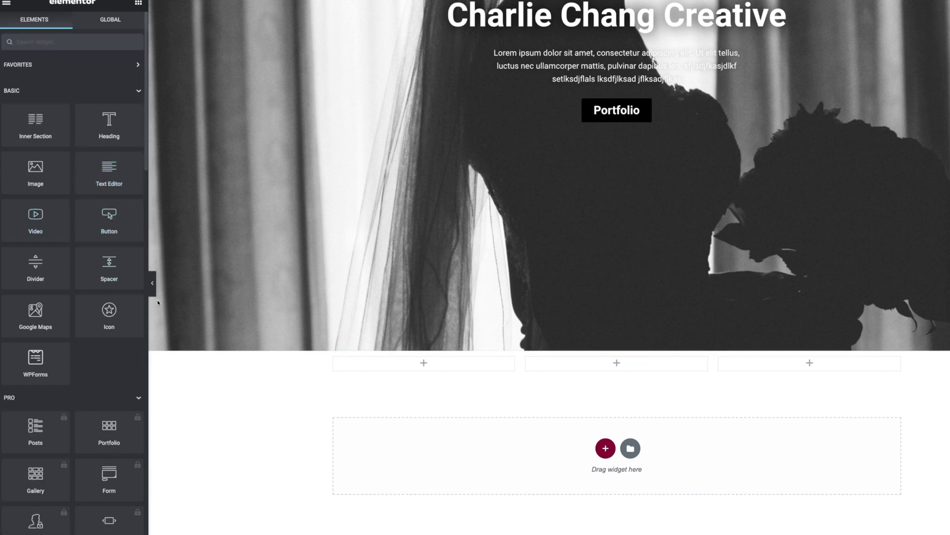
pyautogui.moveTo(109, 310); pyautogui.dragTo(426, 364)
pyautogui.moveTo(114, 171); pyautogui.dragTo(435, 365)
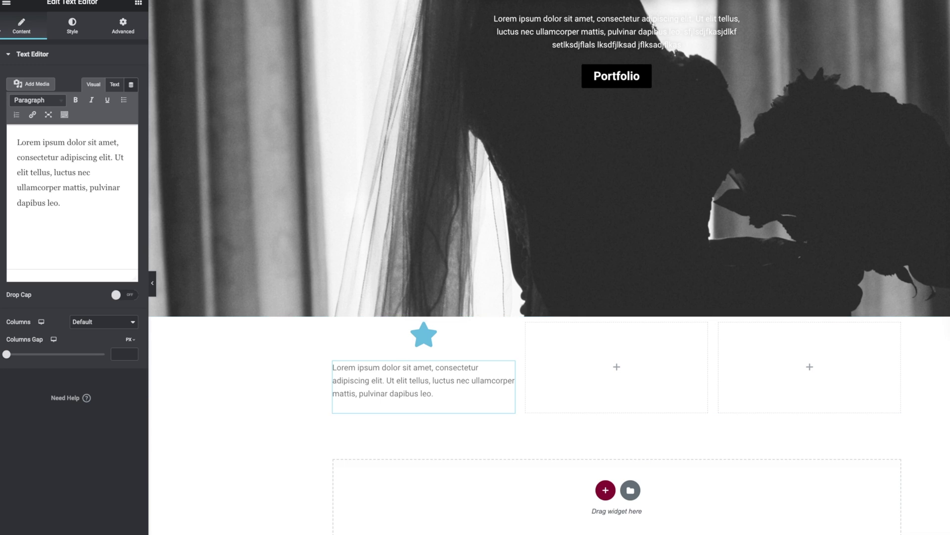
pyautogui.click(138, 2)
pyautogui.moveTo(110, 130); pyautogui.dragTo(432, 331)
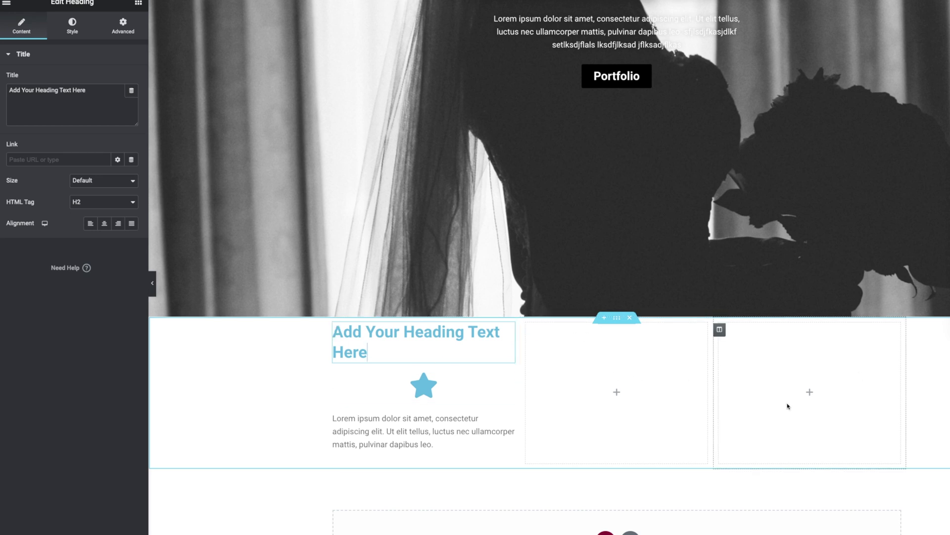
# Add a single-column section below the three-column section and bring up the widget list.
pyautogui.scroll(-2, 788, 406)
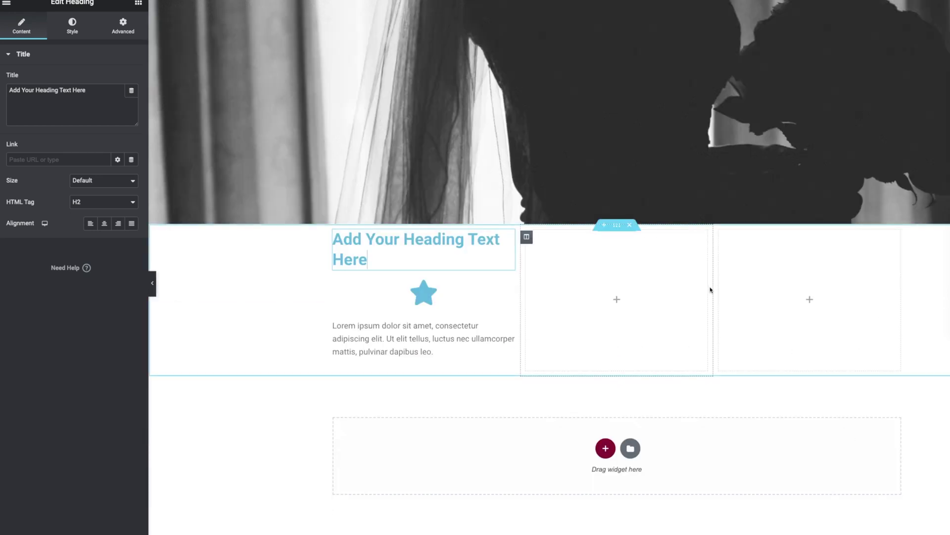
pyautogui.click(605, 448)
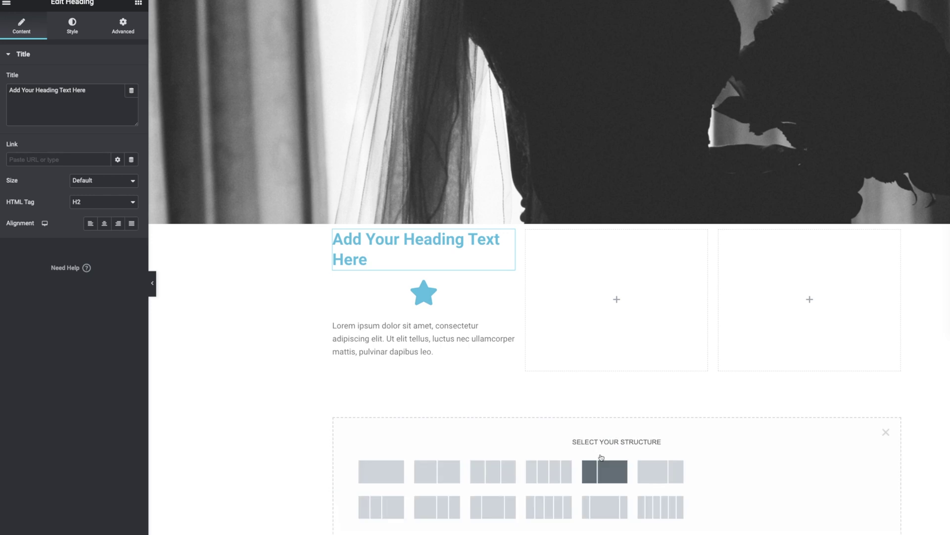
pyautogui.click(374, 473)
pyautogui.click(139, 3)
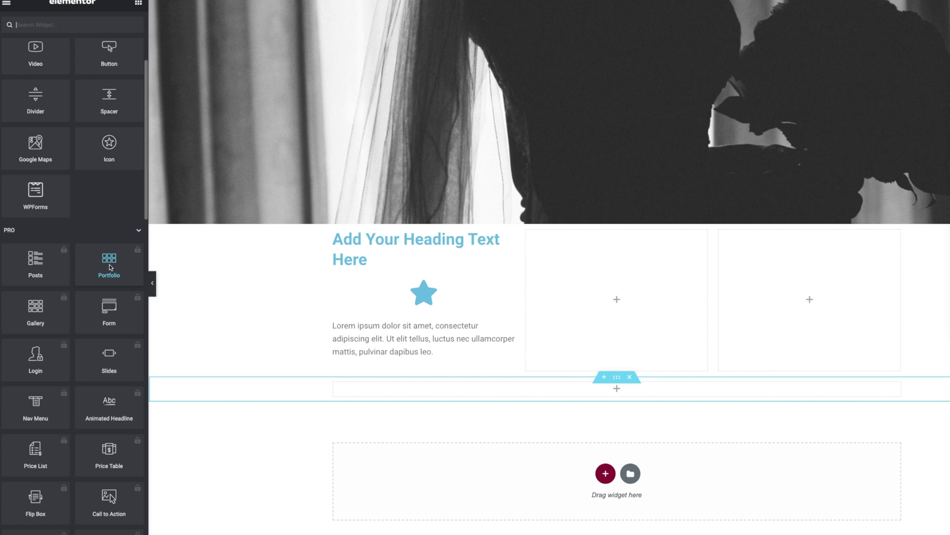
pyautogui.click(110, 267)
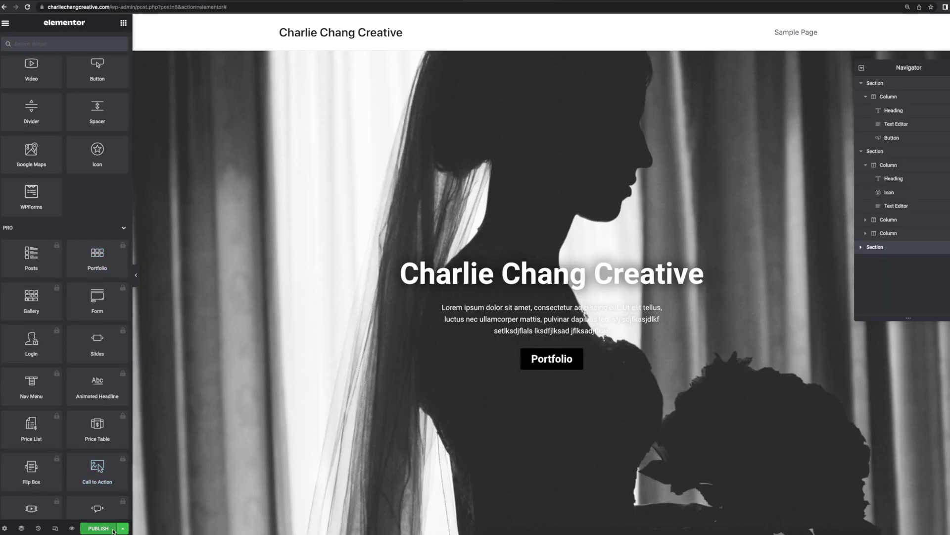
# Publish the page and exit Elementor to the WordPress dashboard.
pyautogui.click(114, 530)
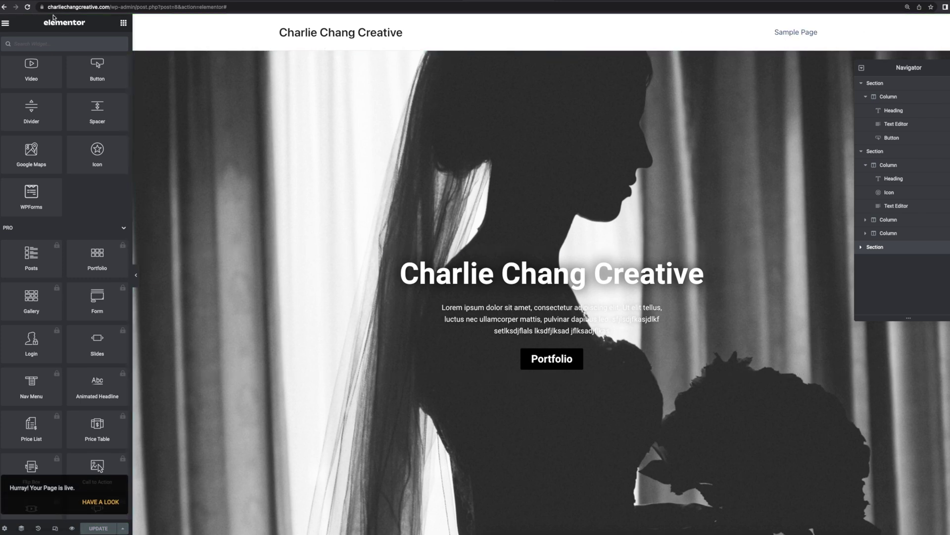
pyautogui.click(6, 23)
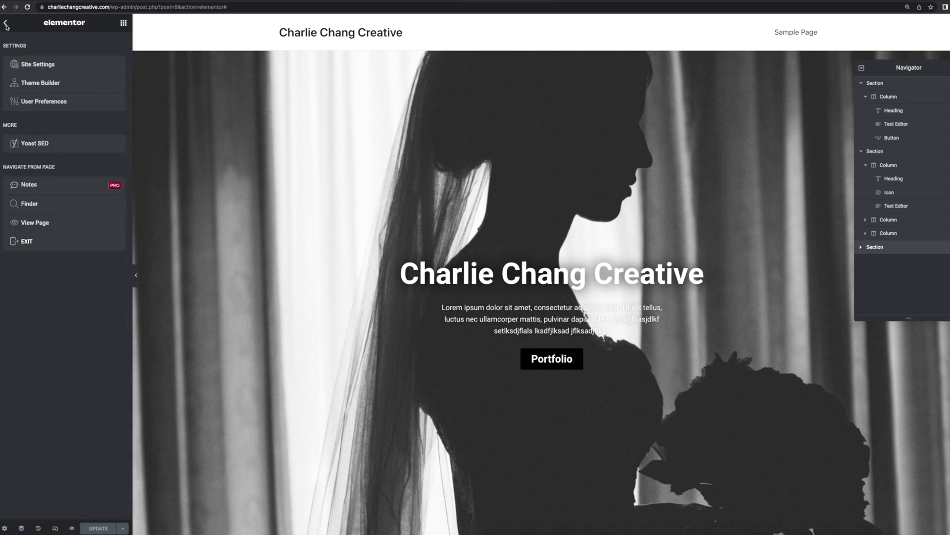
pyautogui.click(47, 240)
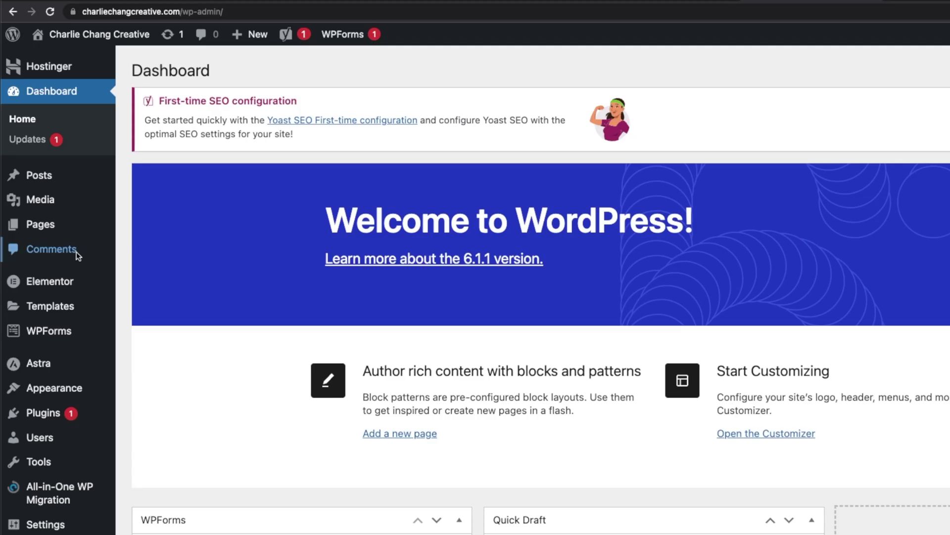
# Set the permalink of the Elementor #8 page to "home" and update the page.
pyautogui.click(47, 225)
pyautogui.click(175, 196)
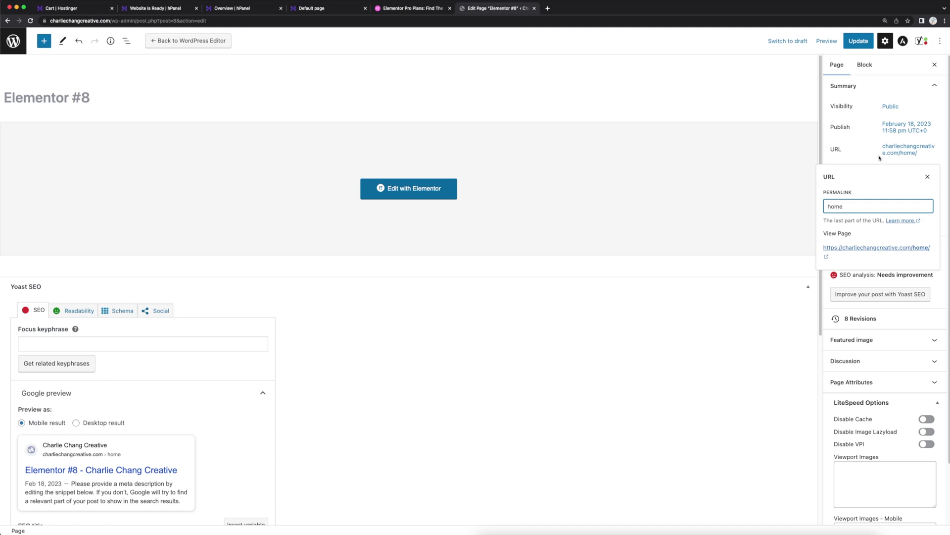
pyautogui.click(855, 40)
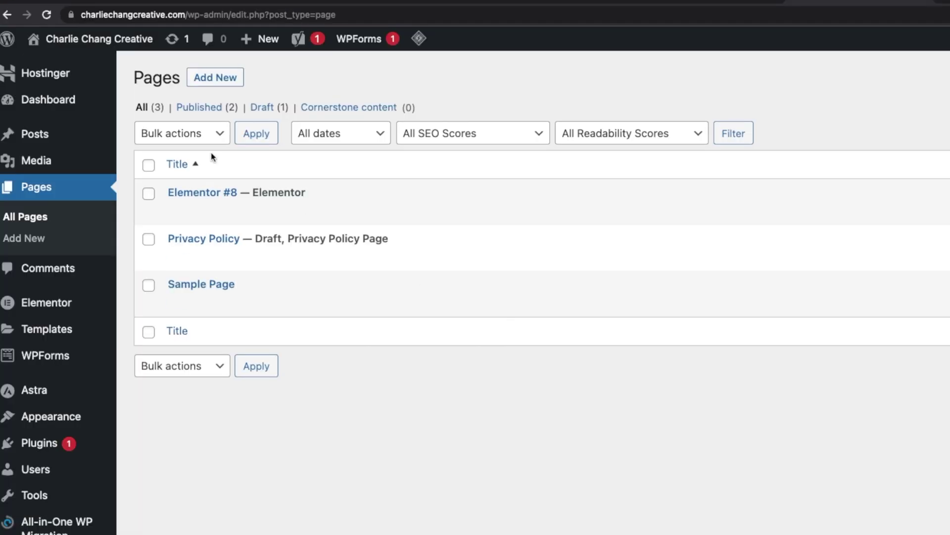
# Create a new page in Elementor and add an Image widget with a width of about 88%.
pyautogui.click(226, 77)
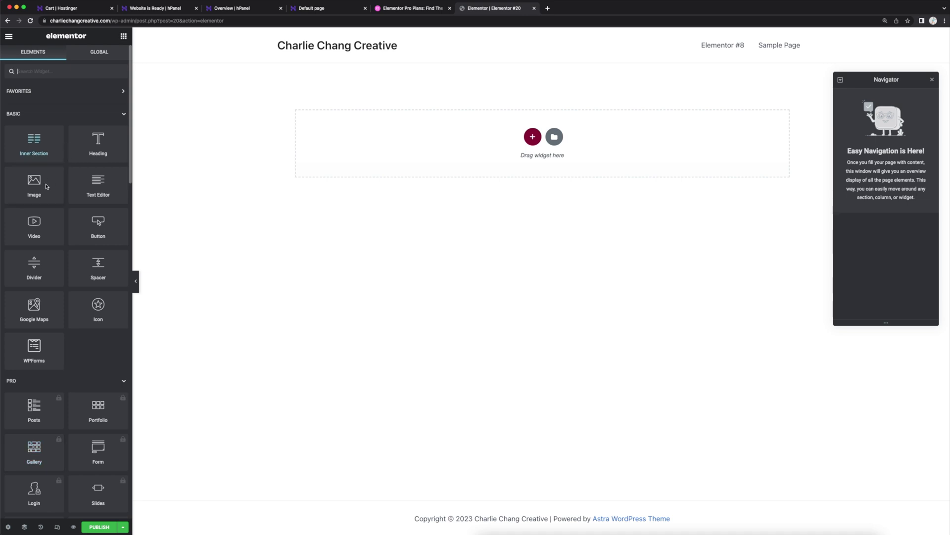
pyautogui.moveTo(36, 190); pyautogui.dragTo(490, 155)
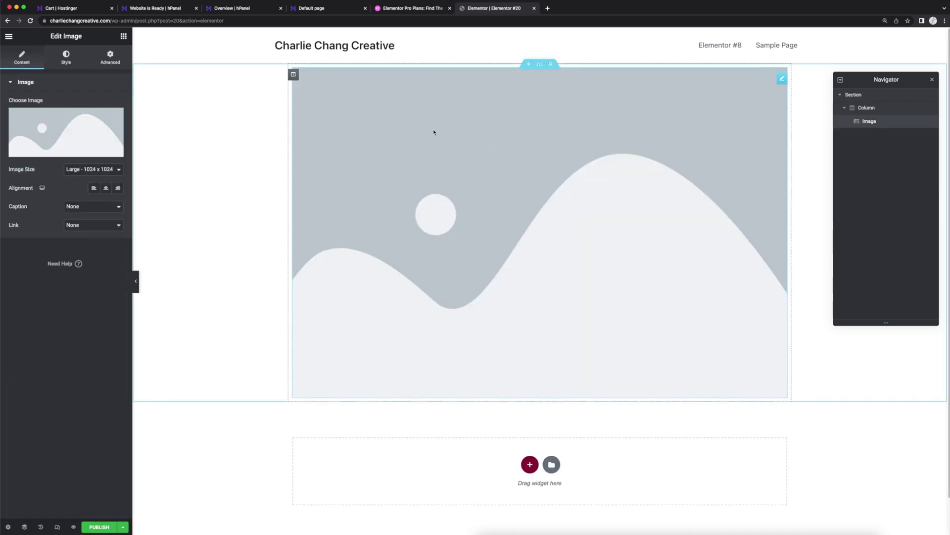
pyautogui.click(61, 59)
pyautogui.moveTo(9, 113); pyautogui.dragTo(82, 113)
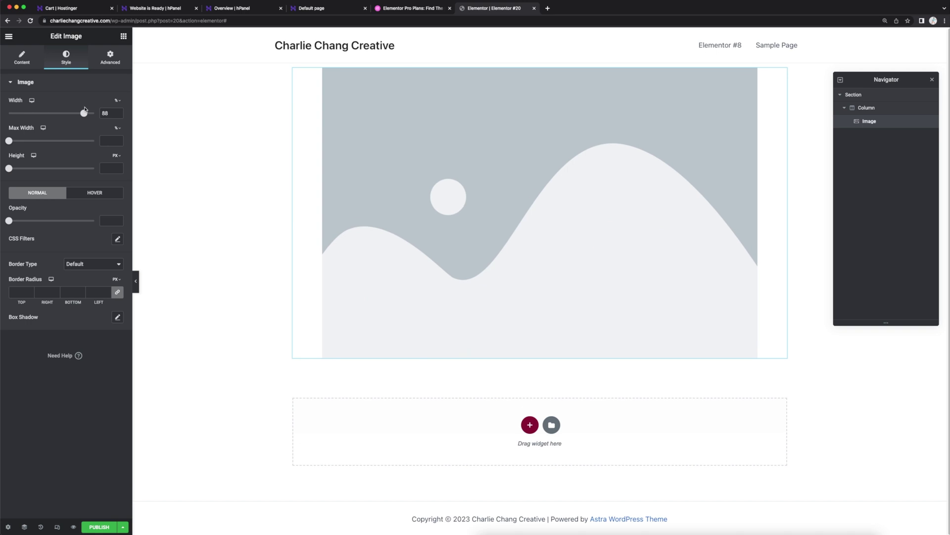
# Replace the Image widget's placeholder with the photo Shay-1-3.jpg, uploaded from the local Website folder.
pyautogui.click(22, 58)
pyautogui.click(62, 127)
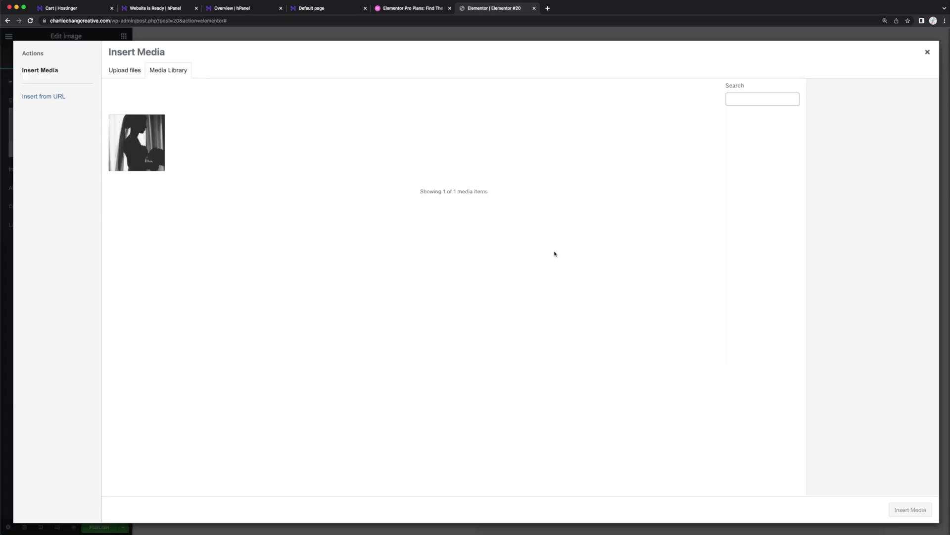
pyautogui.click(483, 529)
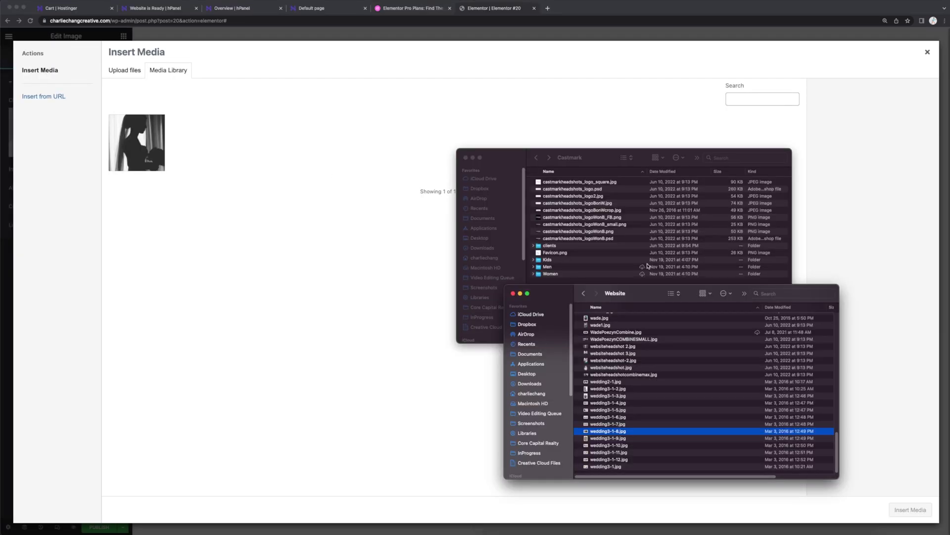
pyautogui.scroll(8, 654, 381)
pyautogui.click(647, 346)
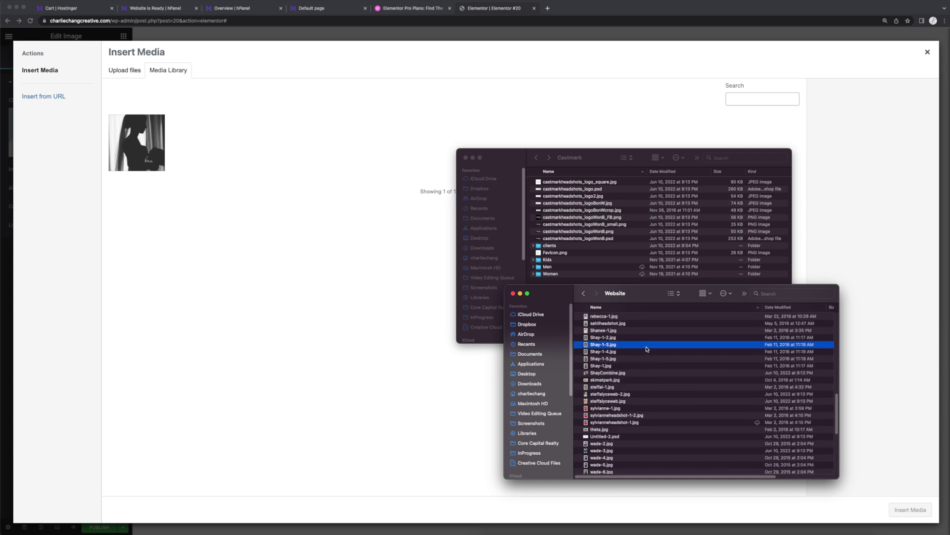
pyautogui.moveTo(642, 347); pyautogui.dragTo(328, 228)
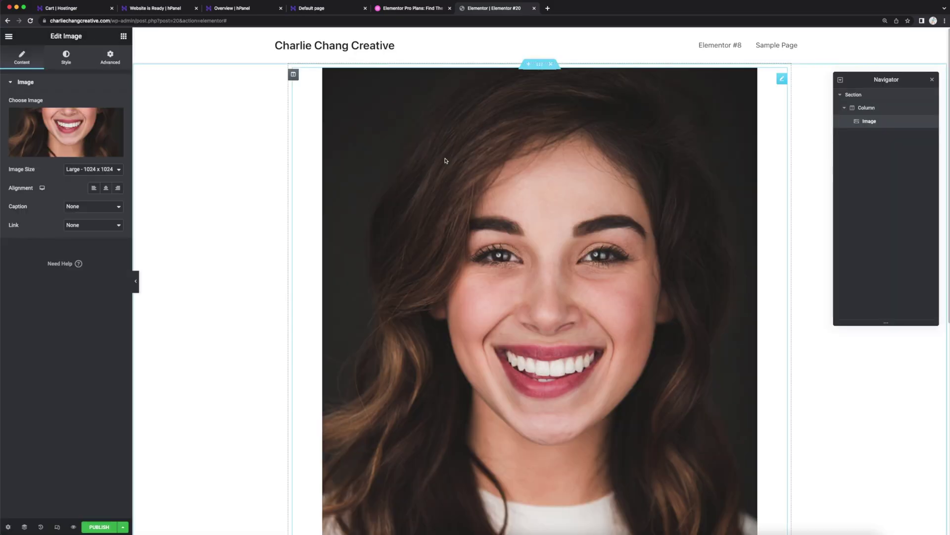
pyautogui.scroll(-5, 333, 291)
pyautogui.scroll(6, 652, 302)
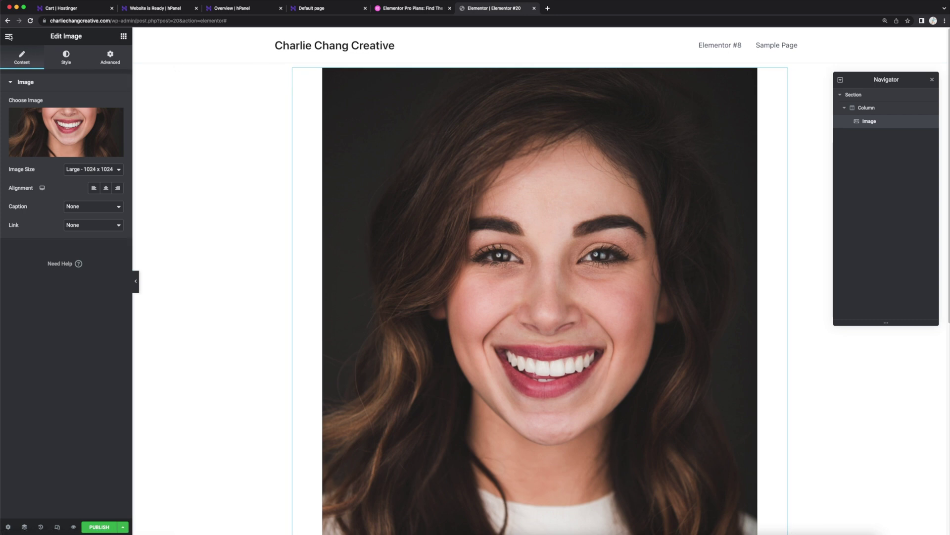
# Exit Elementor to the WordPress dashboard and search for new plugins matching "portfolio".
pyautogui.click(9, 37)
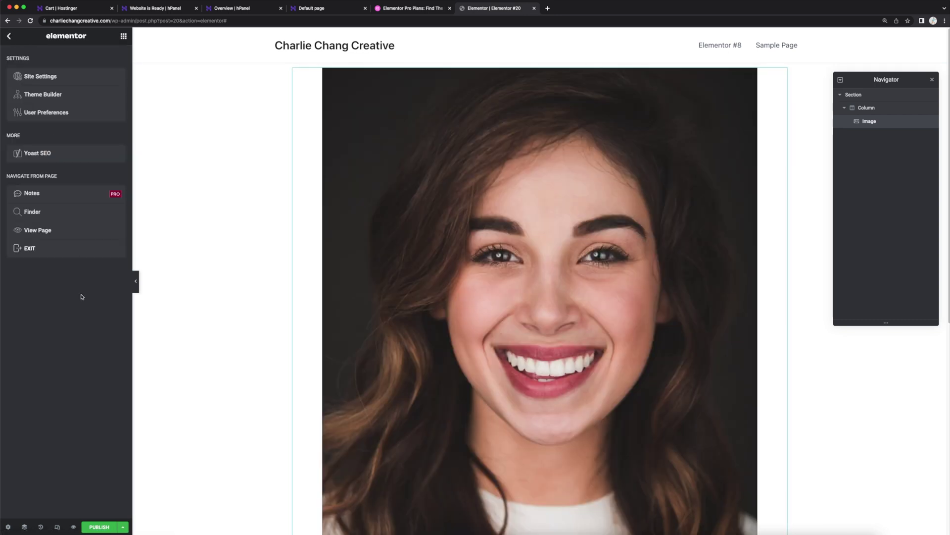
pyautogui.click(59, 251)
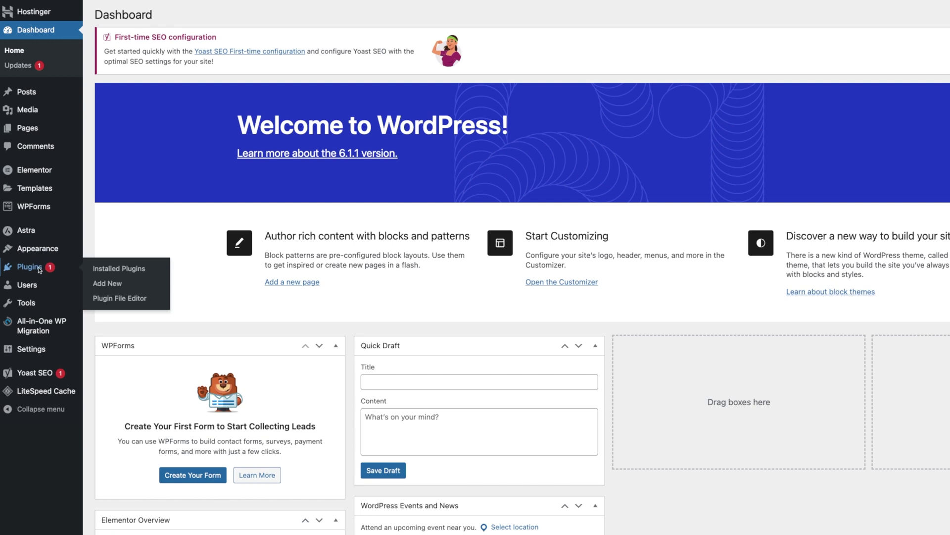
pyautogui.click(33, 257)
pyautogui.click(157, 14)
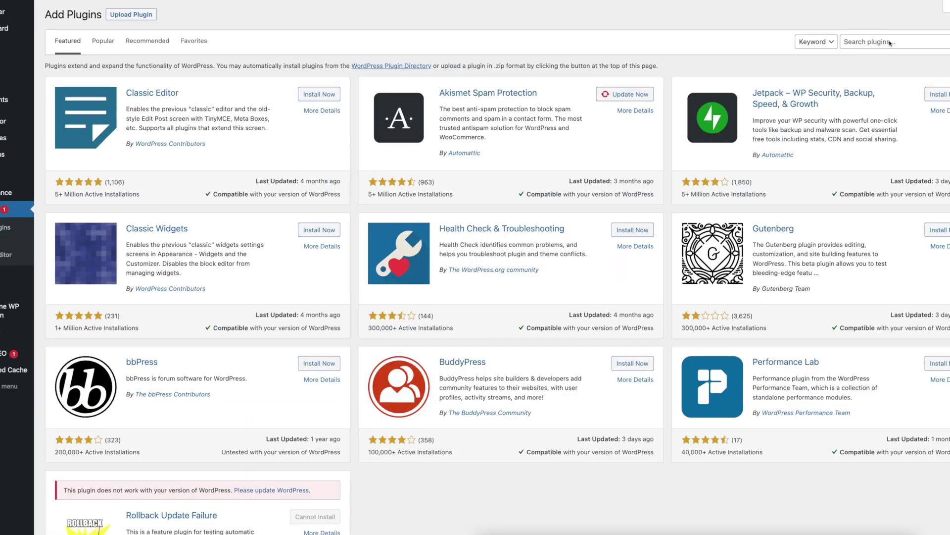
pyautogui.click(889, 42)
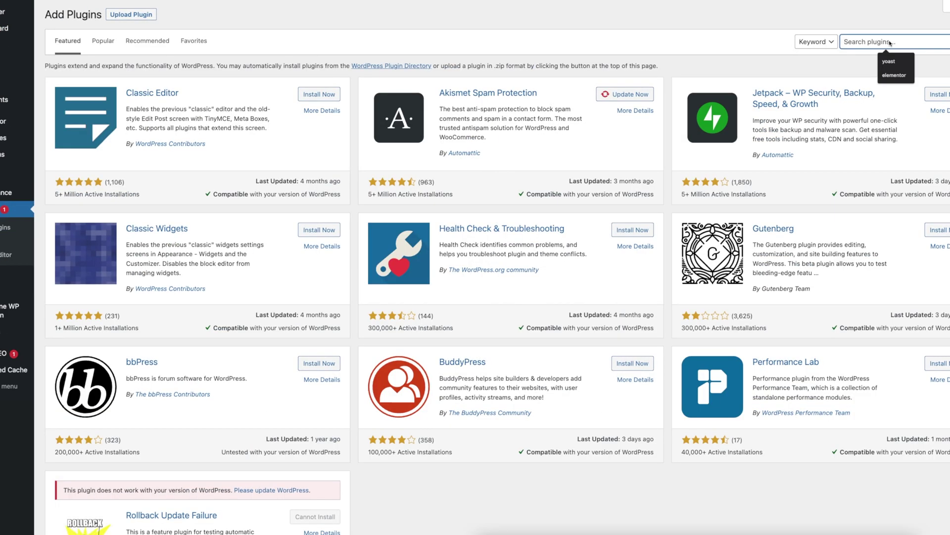
pyautogui.write('portfolio')
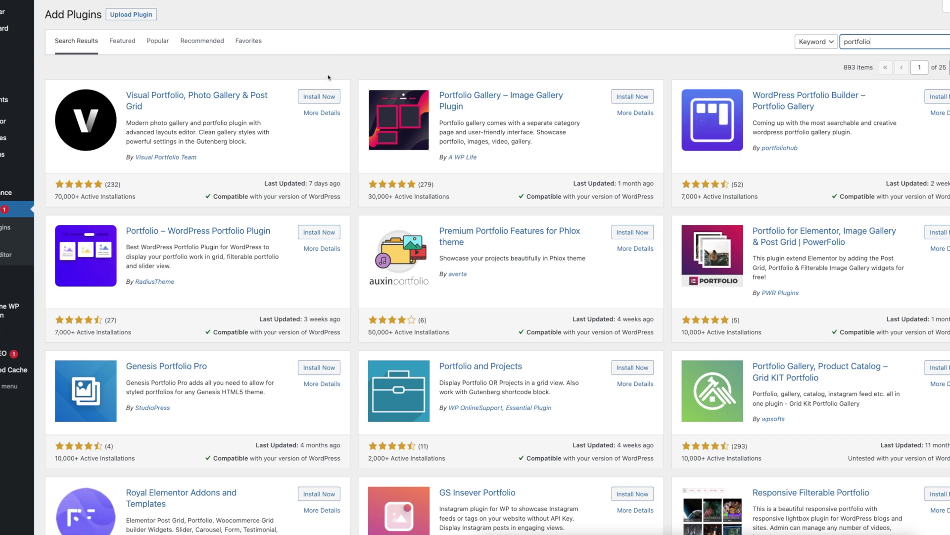
# Install and activate the Visual Portfolio, Photo Gallery & Post Grid plugin and open its portfolio items.
pyautogui.click(327, 98)
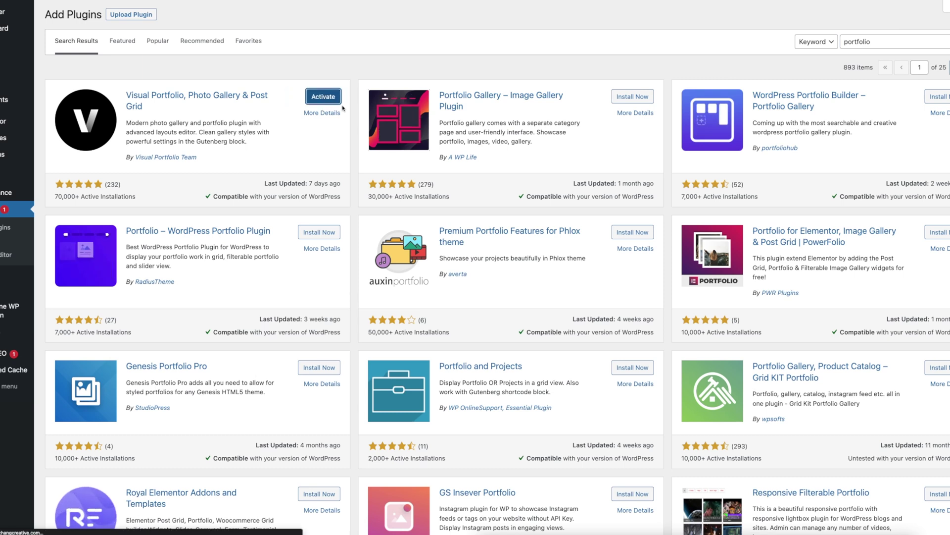
pyautogui.click(317, 97)
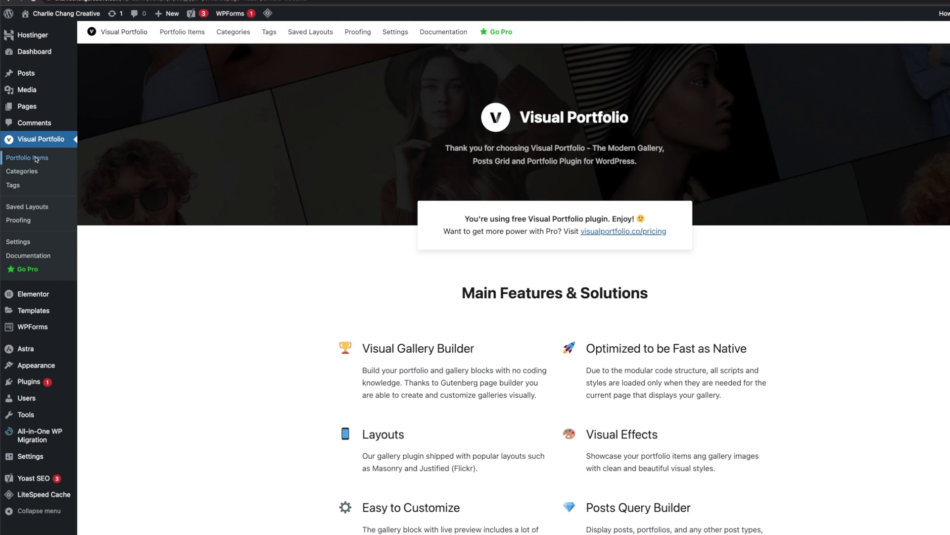
pyautogui.click(38, 159)
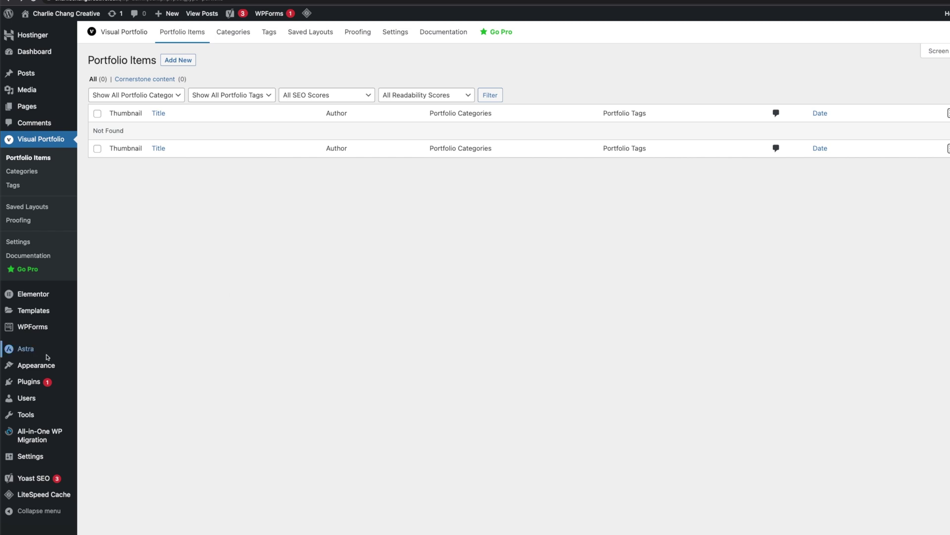
# Search the WordPress theme directory for new themes matching "portfolio".
pyautogui.moveTo(32, 350)
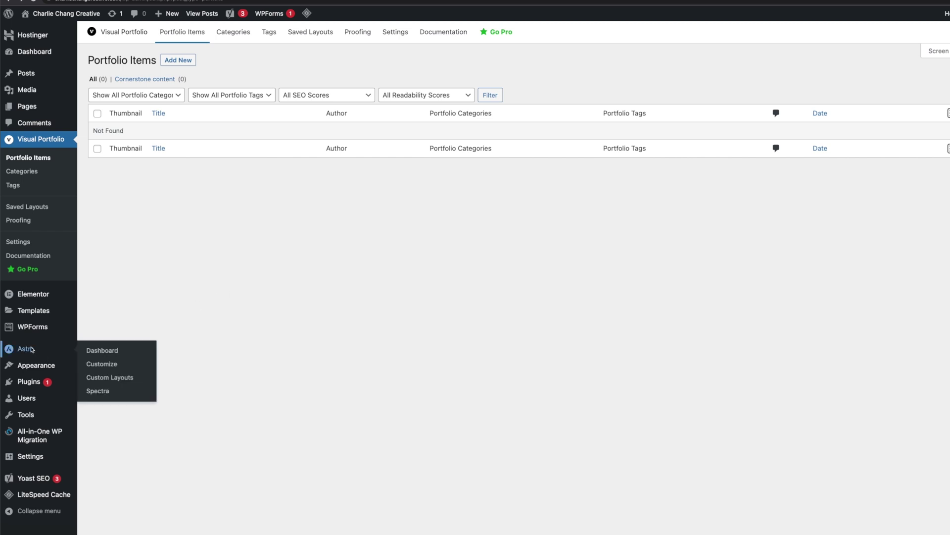
pyautogui.moveTo(57, 289)
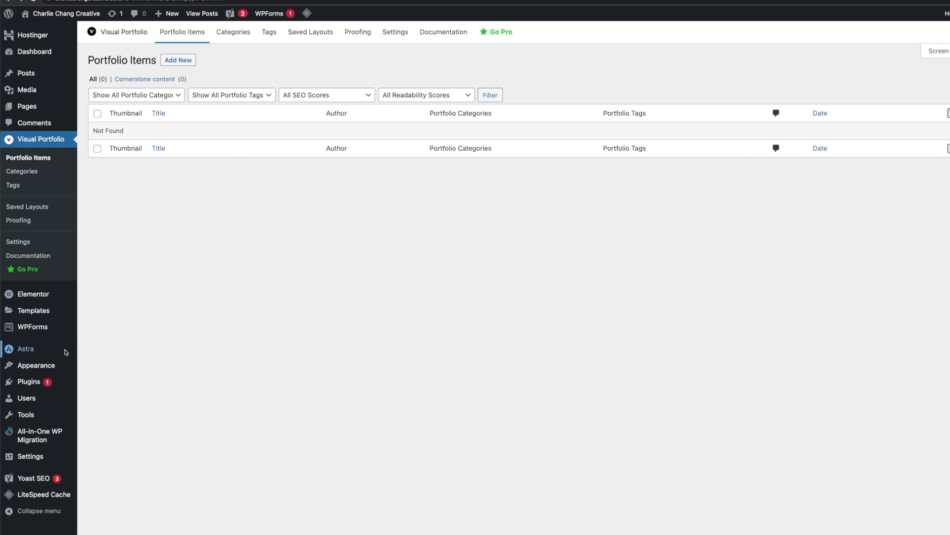
pyautogui.moveTo(59, 368)
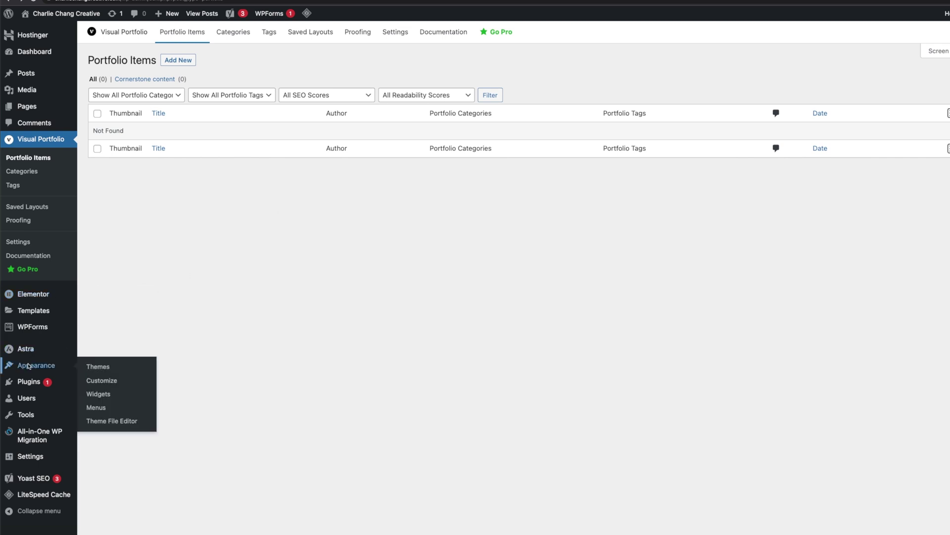
pyautogui.click(106, 372)
pyautogui.click(911, 124)
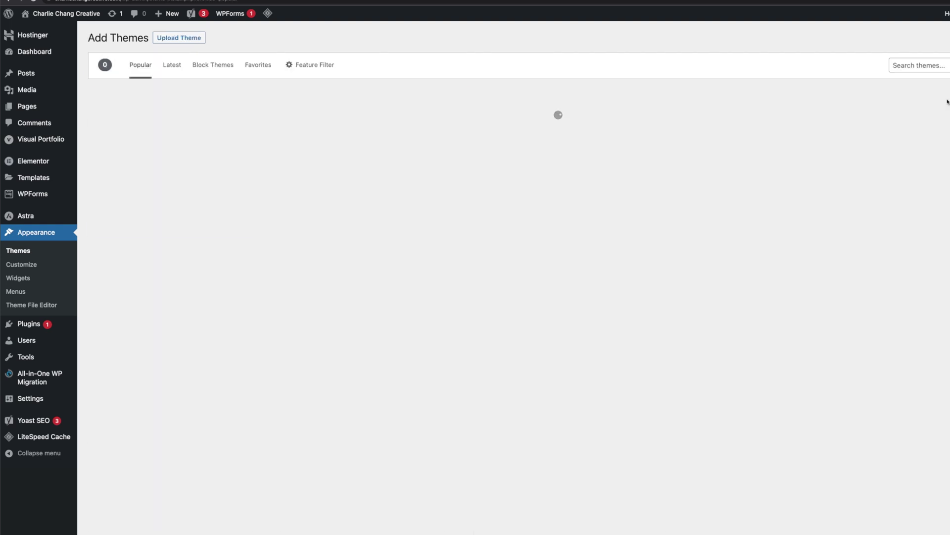
pyautogui.click(914, 65)
pyautogui.write('portfolio')
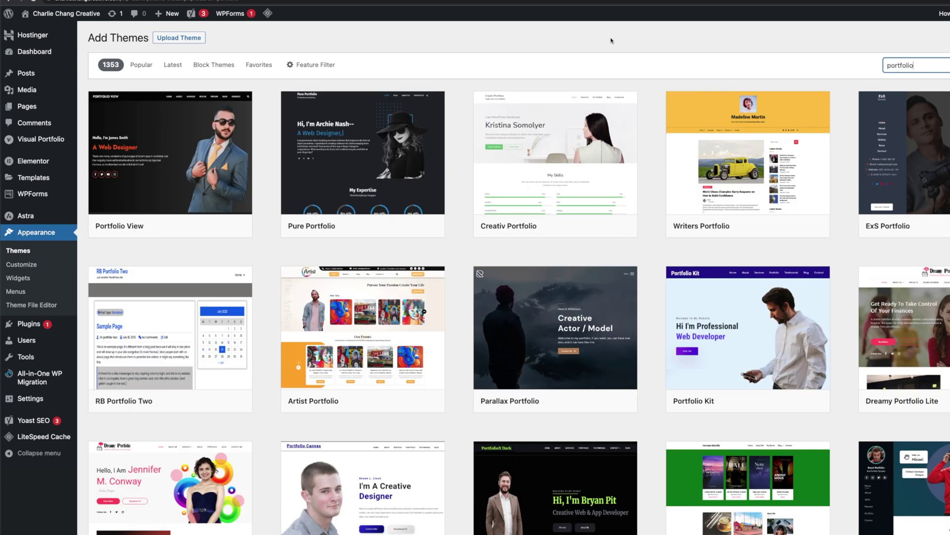
# Preview the Parallax Portfolio theme, close the preview and look through the other portfolio themes.
pyautogui.click(618, 402)
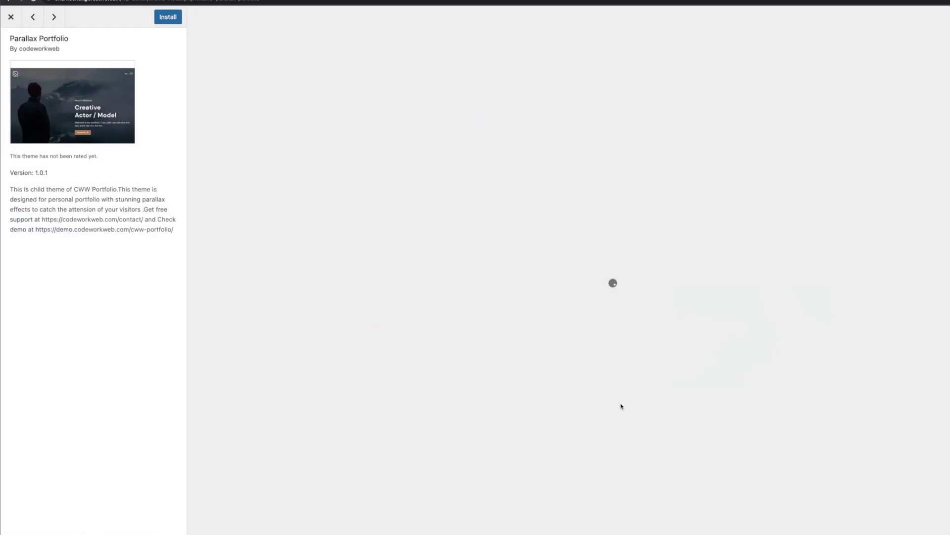
pyautogui.press('Escape')
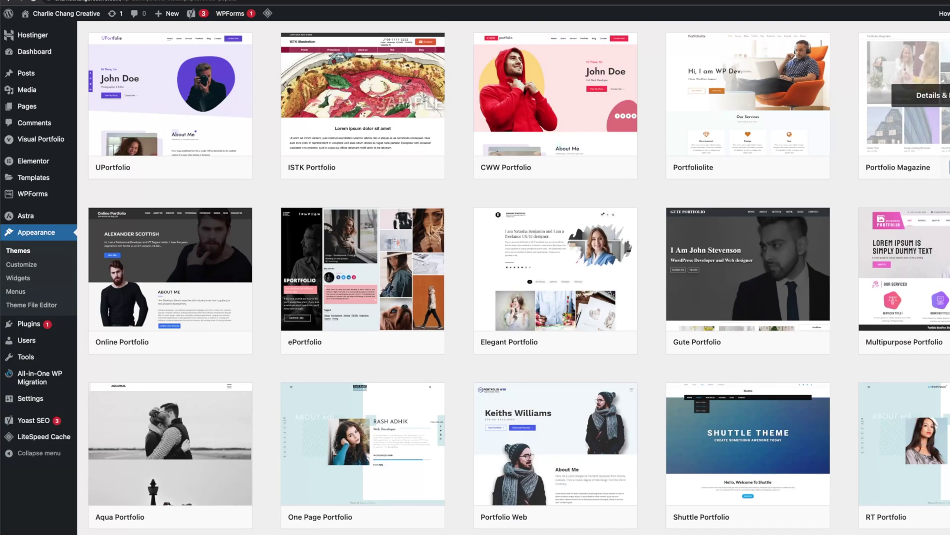
pyautogui.scroll(10, 404, 272)
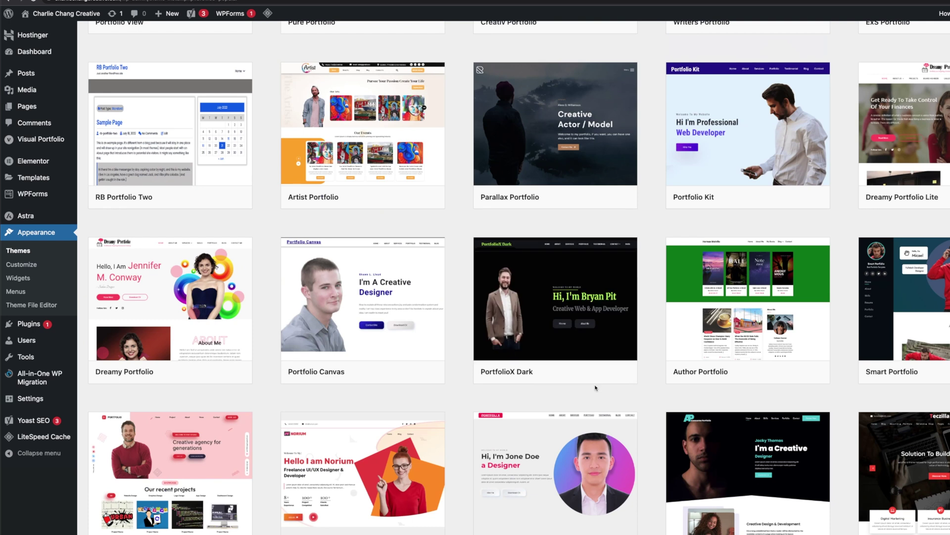
pyautogui.moveTo(587, 375)
pyautogui.scroll(1, 587, 402)
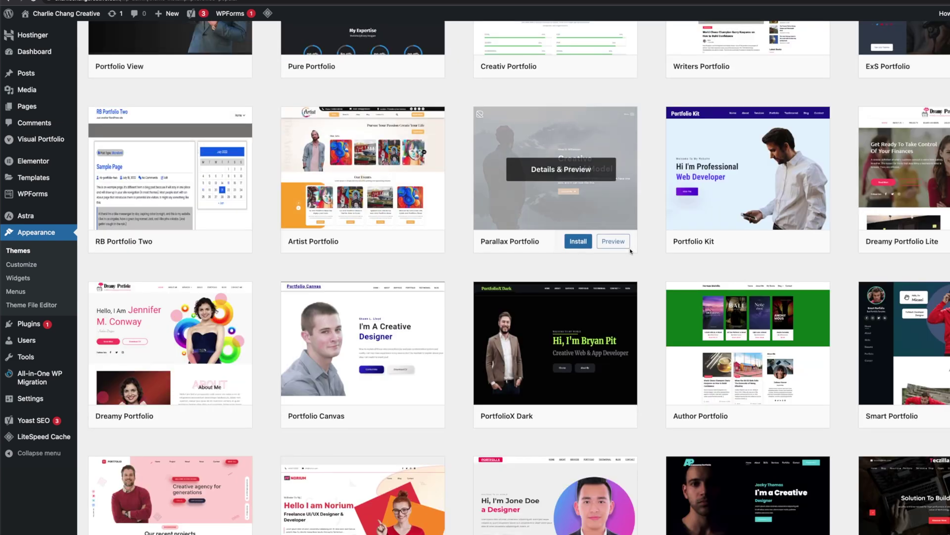